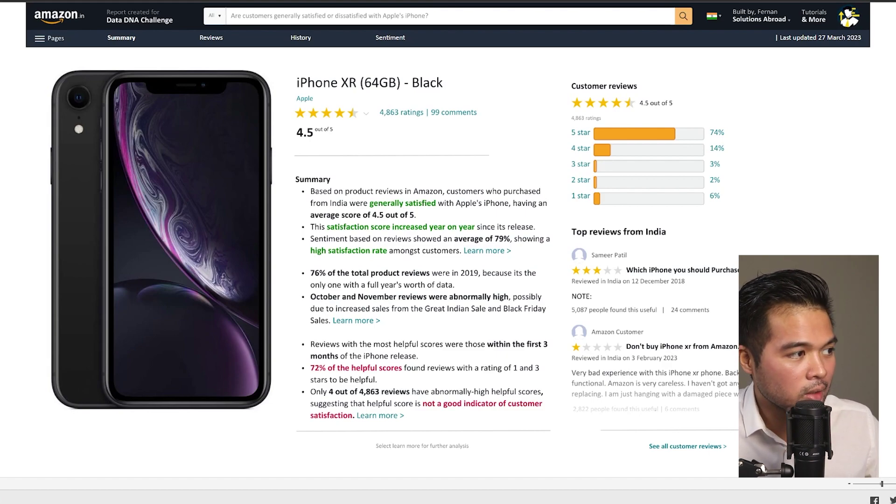
Open the report's Reviews page, browse the customer review list and sort it by Most recent
left_click(215, 40)
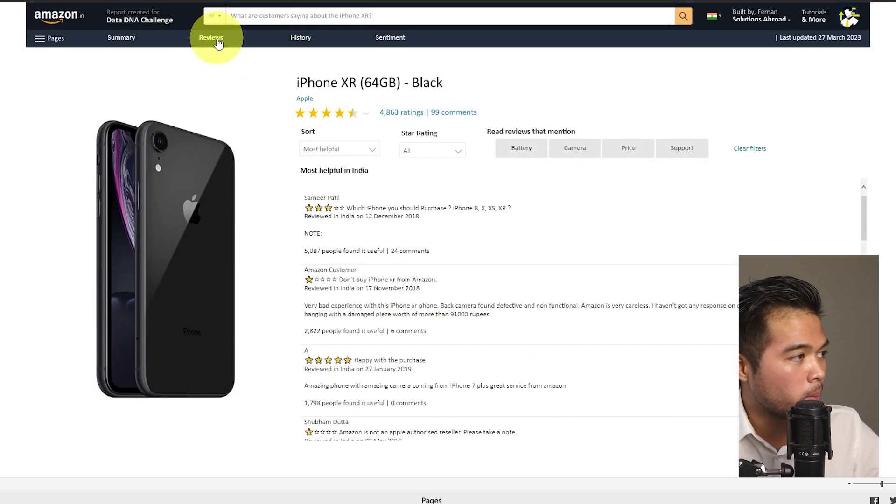
scroll(437, 255, "down", 4)
scroll(437, 252, "up", 5)
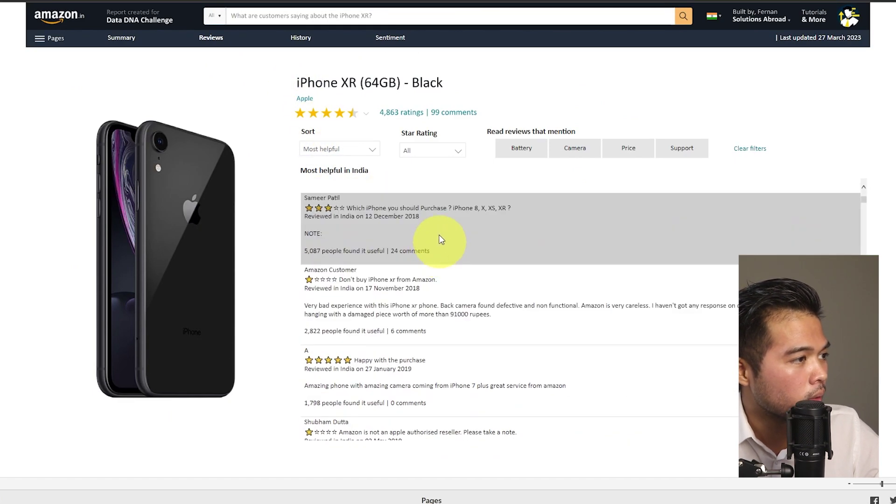
left_click(372, 151)
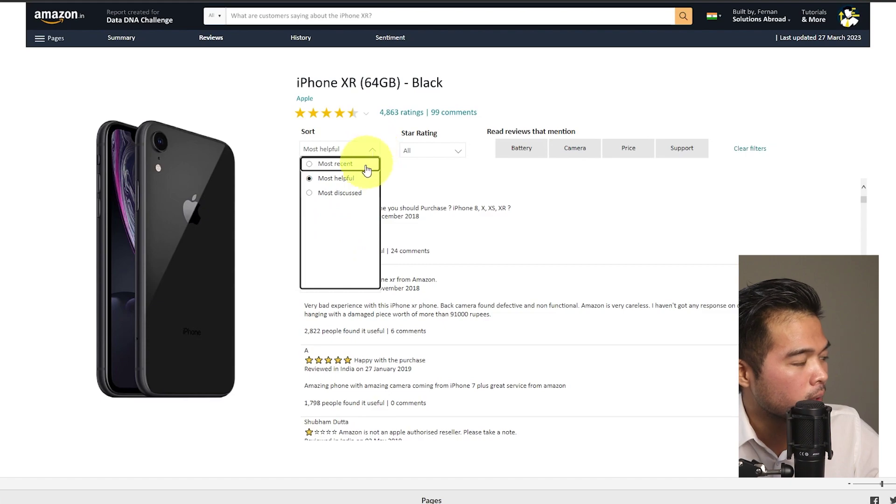
left_click(353, 165)
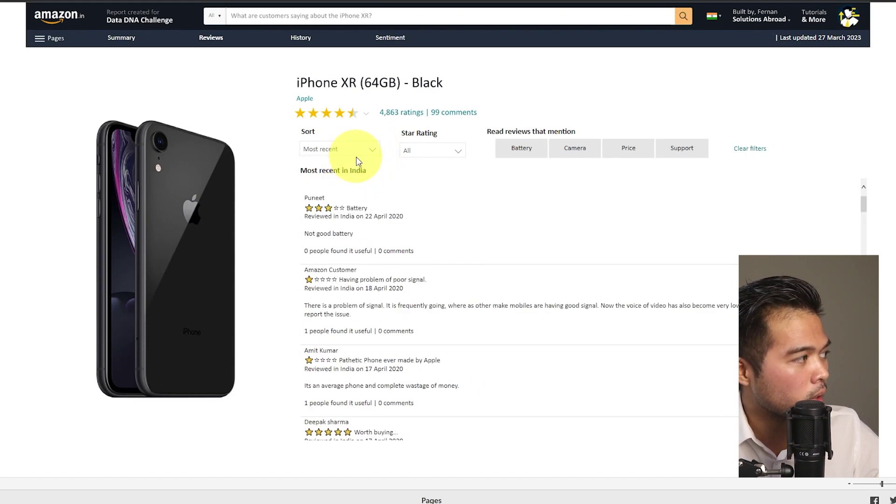
Sort the reviews by Most discussed, filter them to mentions of Battery, and show the star rating filter options
left_click(359, 155)
left_click(353, 192)
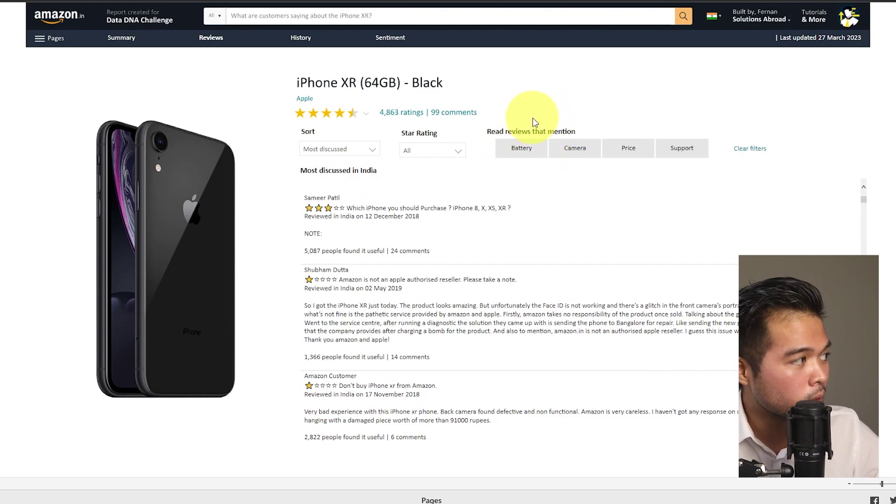
left_click(523, 148)
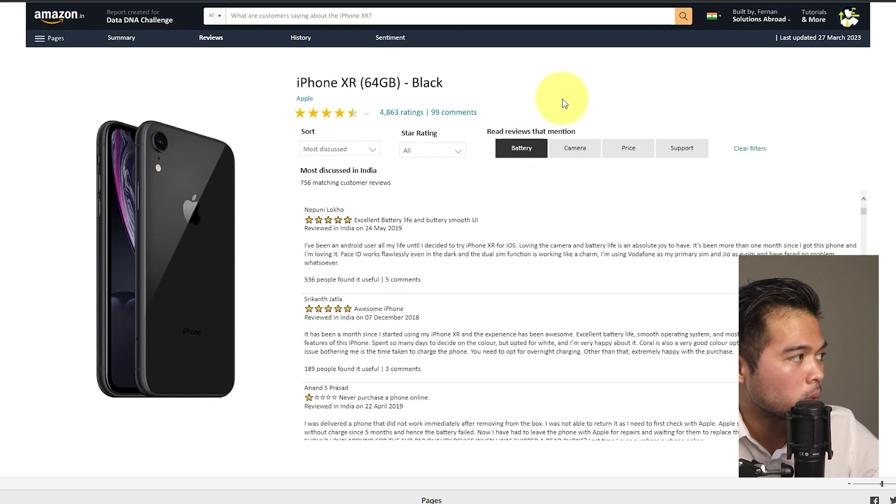
left_click(457, 151)
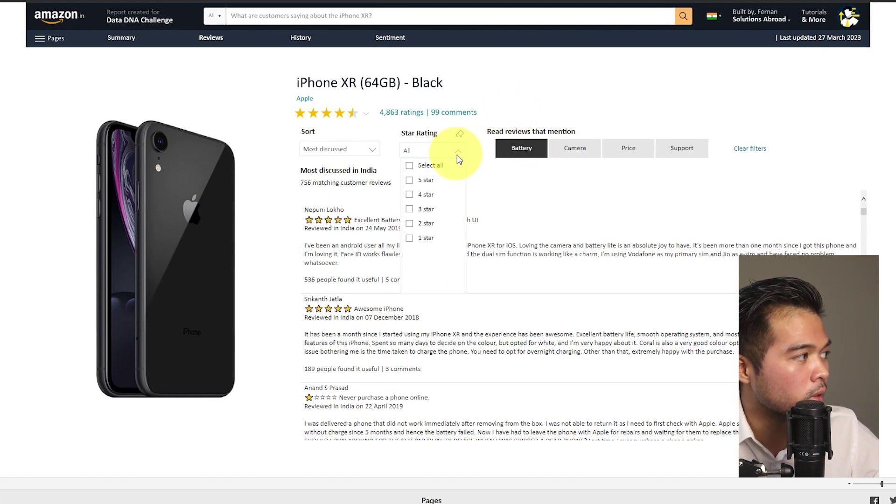
On the History page, cross-filter the visuals by the 4-star rating, the year 2019 and October 2019 in turn
left_click(301, 38)
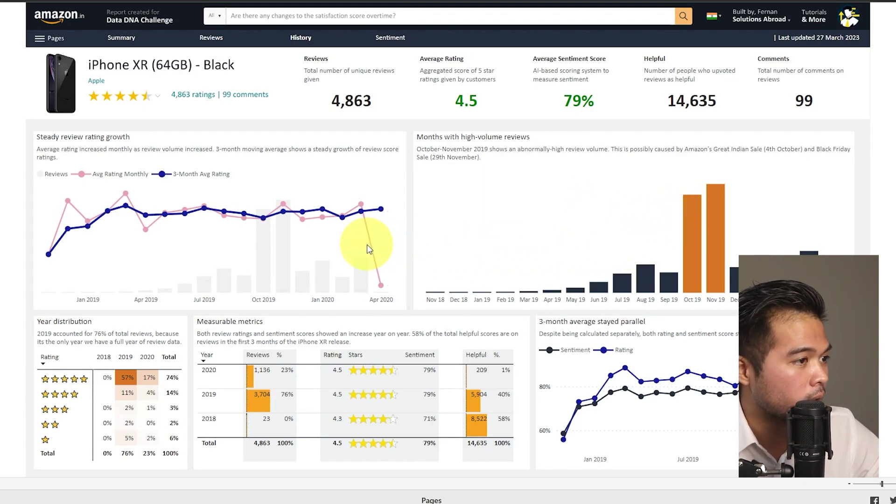
left_click(63, 393)
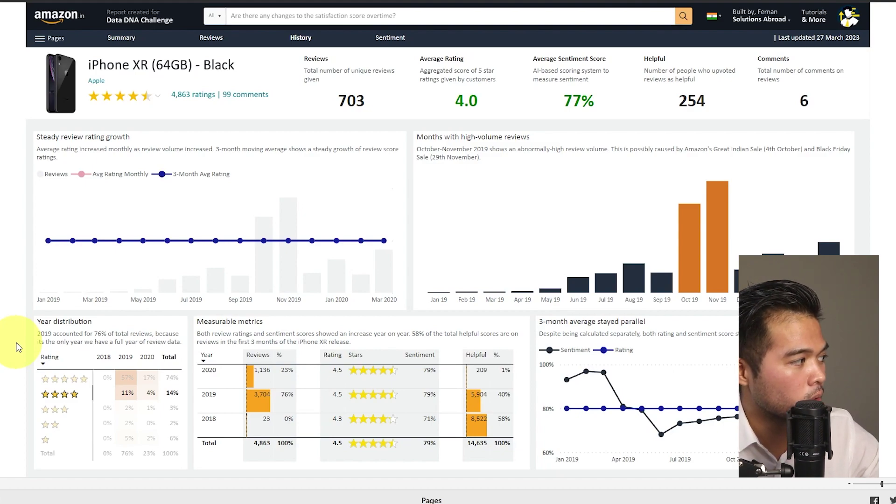
left_click(205, 399)
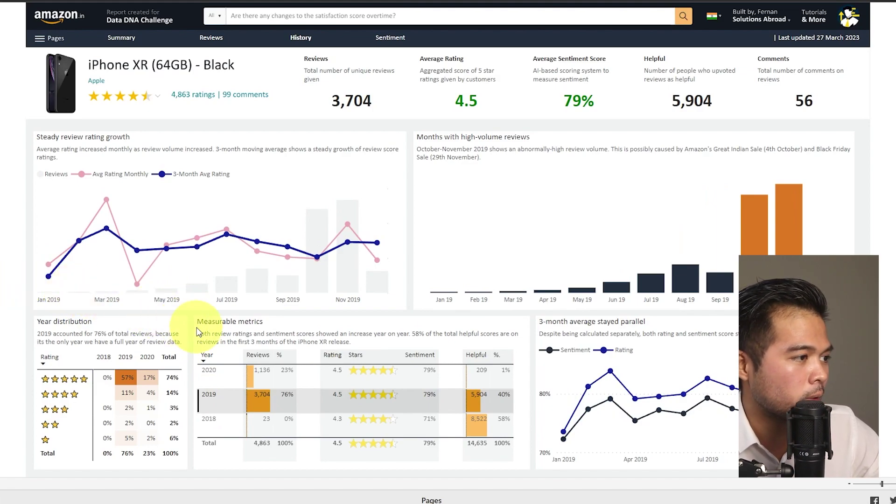
left_click(208, 401)
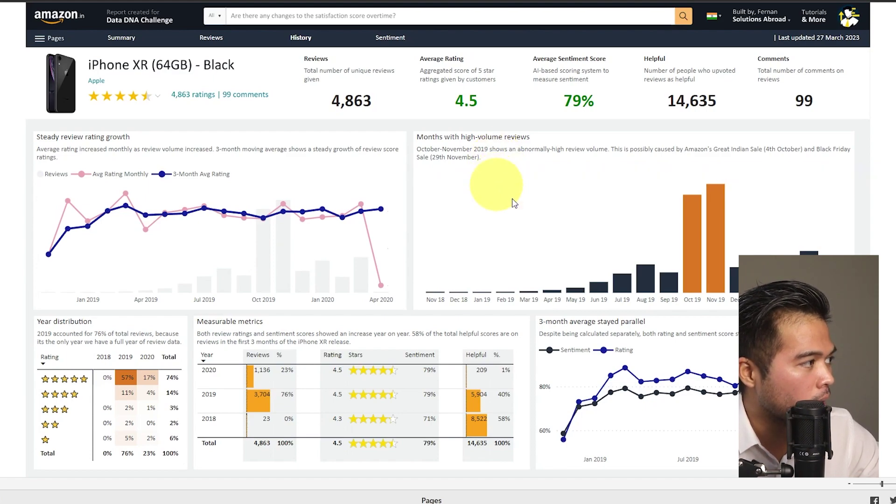
left_click(690, 221)
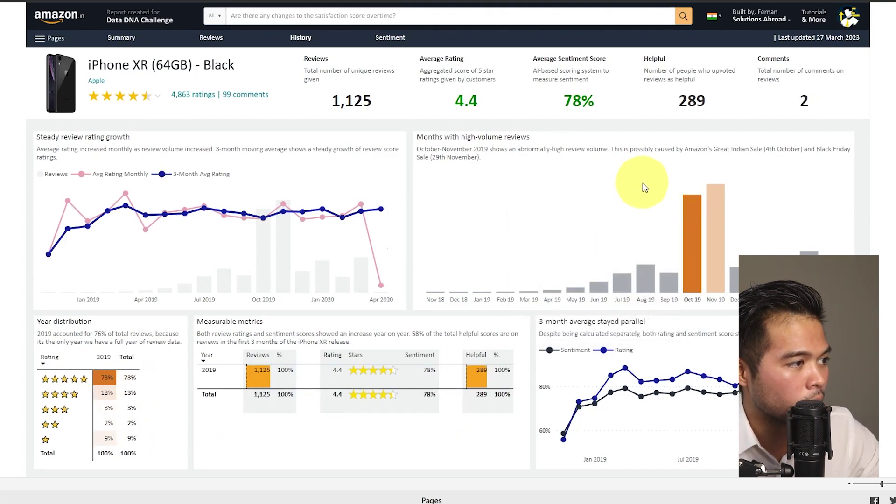
View the Sentiment page and return to the Summary page of the report
left_click(388, 39)
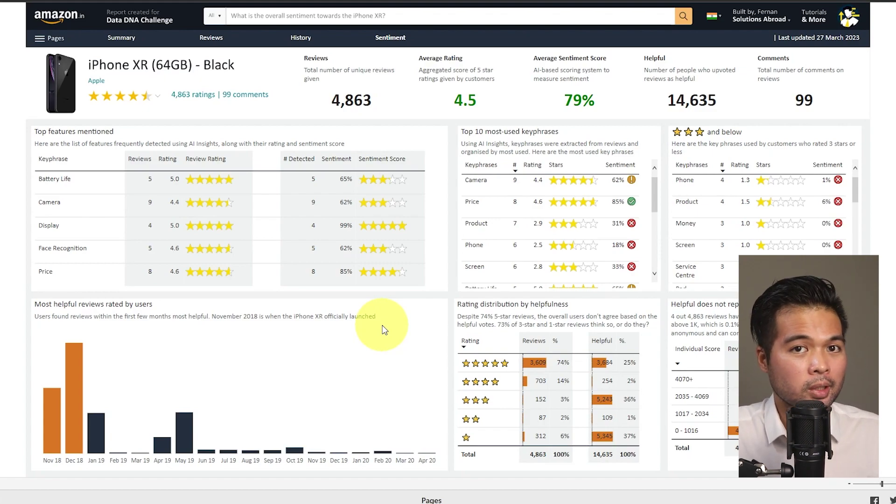
left_click(121, 38)
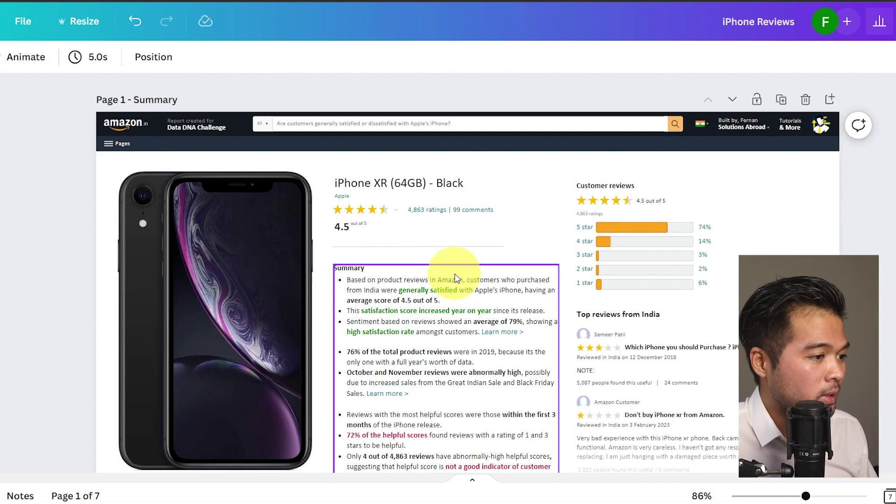
Inspect the phone image in the Canva summary mock-up and switch to the PowerPoint slide with the layout notes
left_click(226, 441)
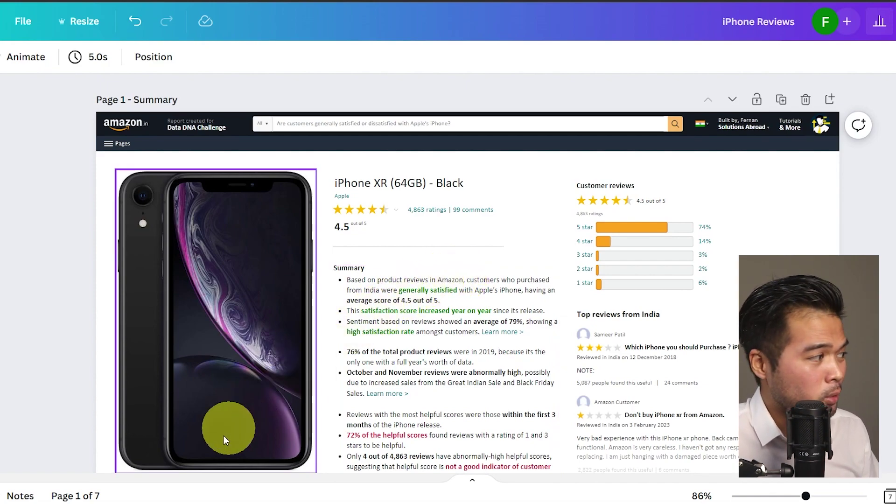
left_click(163, 498)
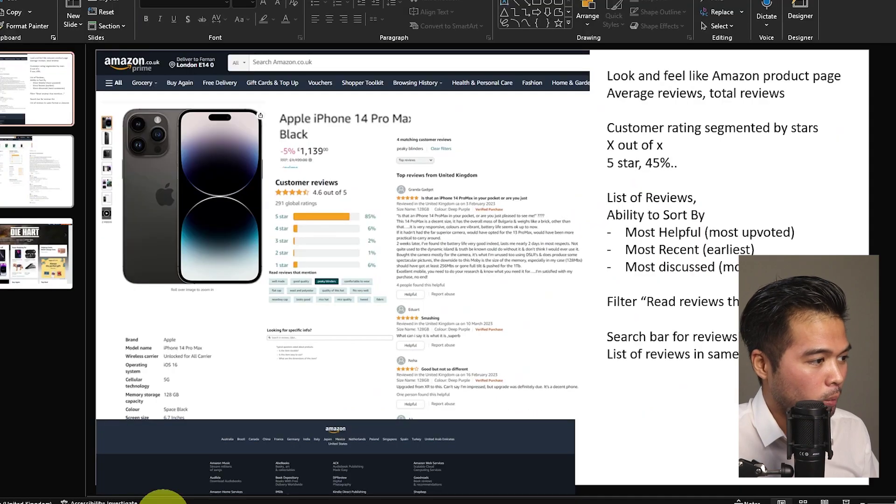
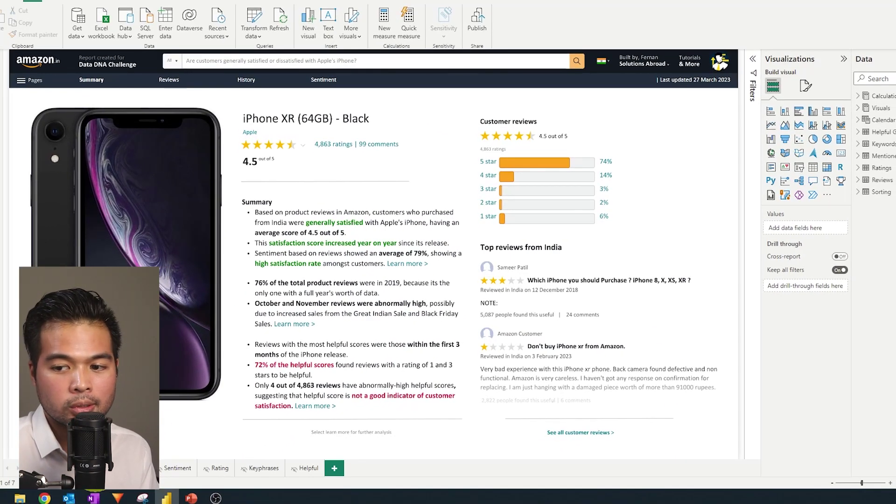
Go to the Reviews page in Power BI Desktop and inspect the review list's visual type and its columns
key("ctrl+Page_Down")
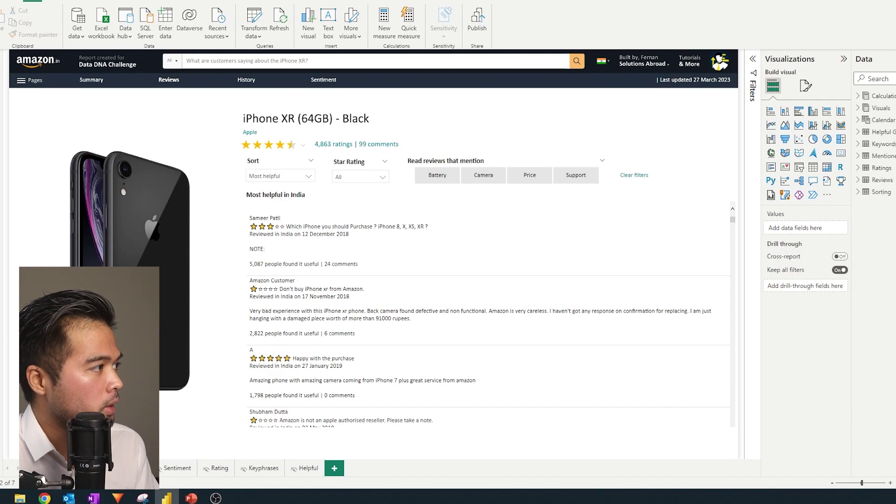
left_click(280, 202)
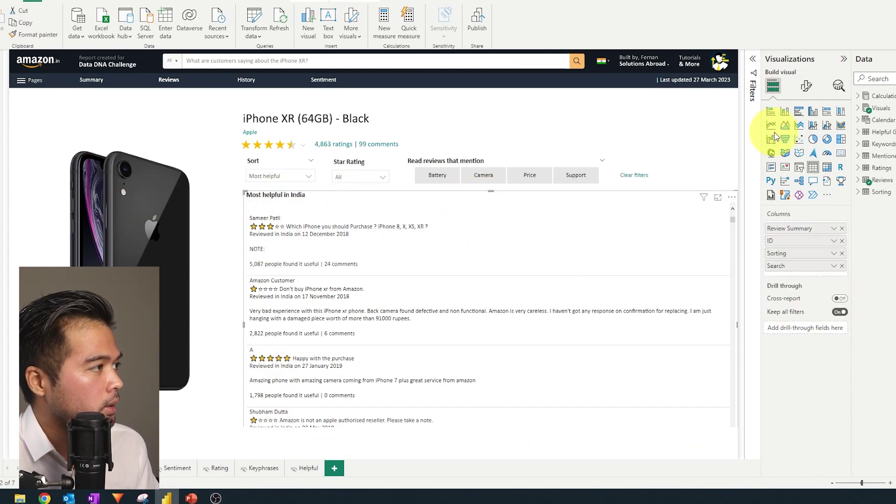
left_click(815, 171)
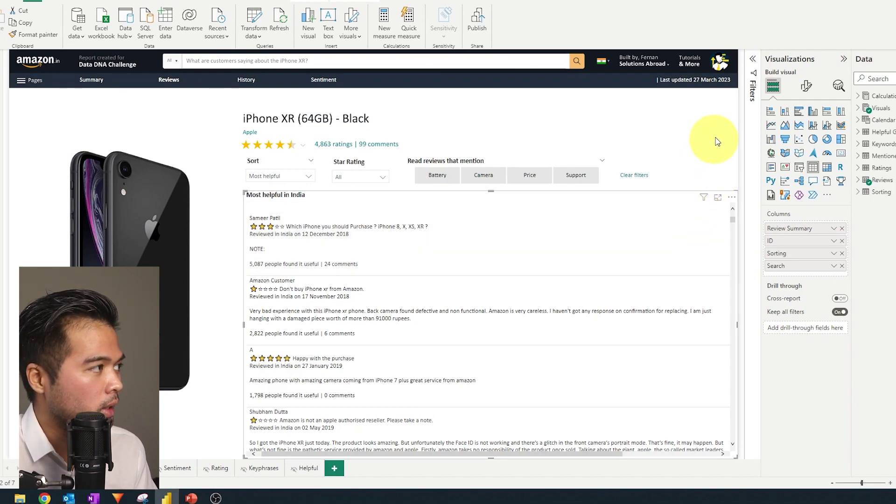
left_click(722, 144)
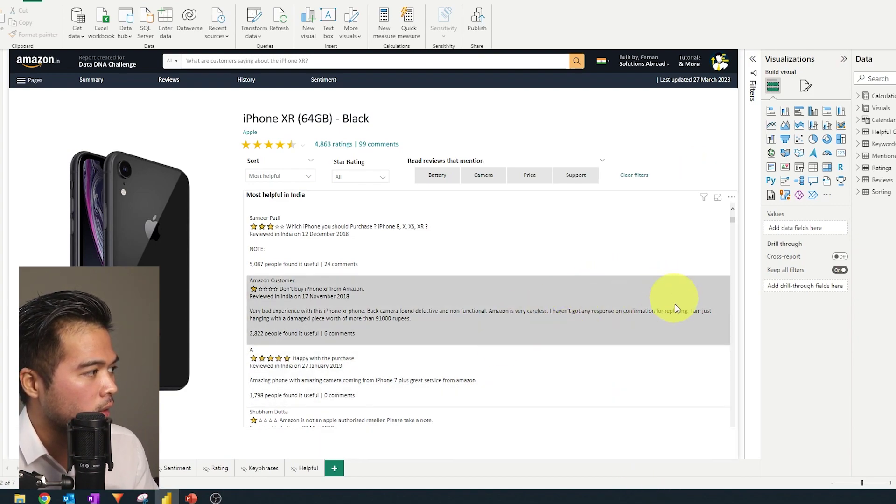
Select the blank white shape below the review list to show how it masks the table's lower edge
left_click(560, 451)
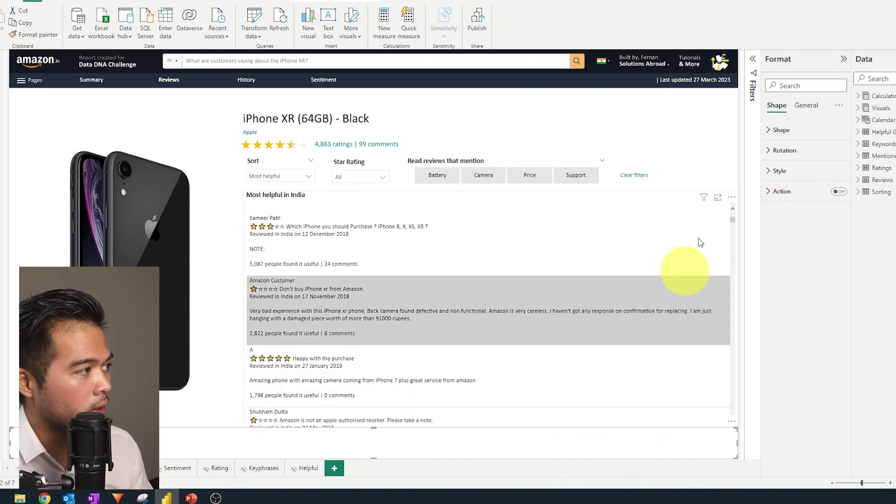
left_click(713, 164)
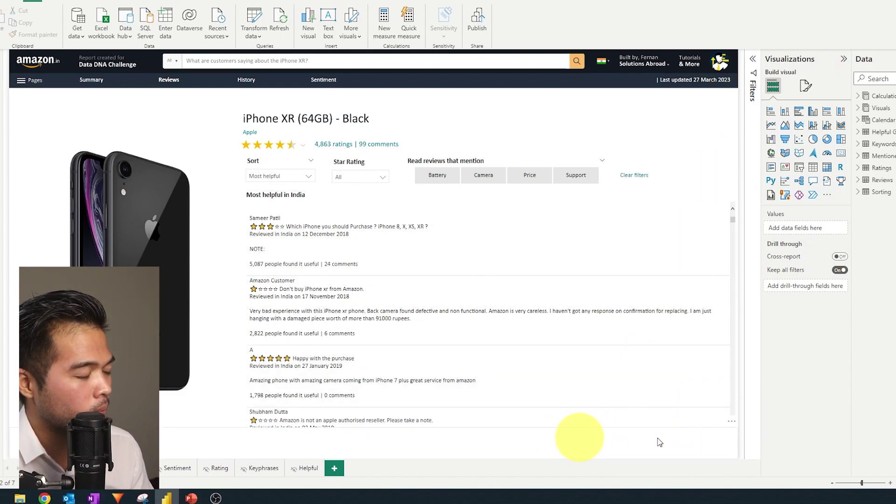
left_click(692, 444)
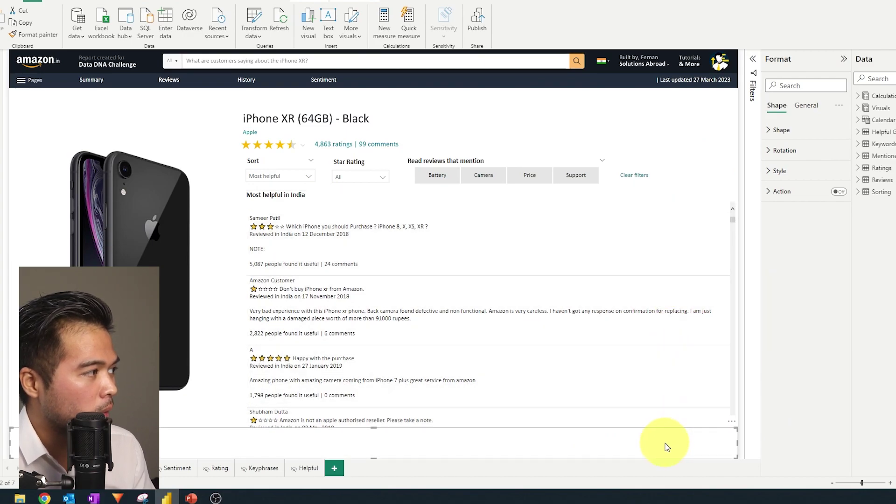
Select the review list table and examine the DAX formula of the Review Summary measure in the Visuals table
left_click(656, 201)
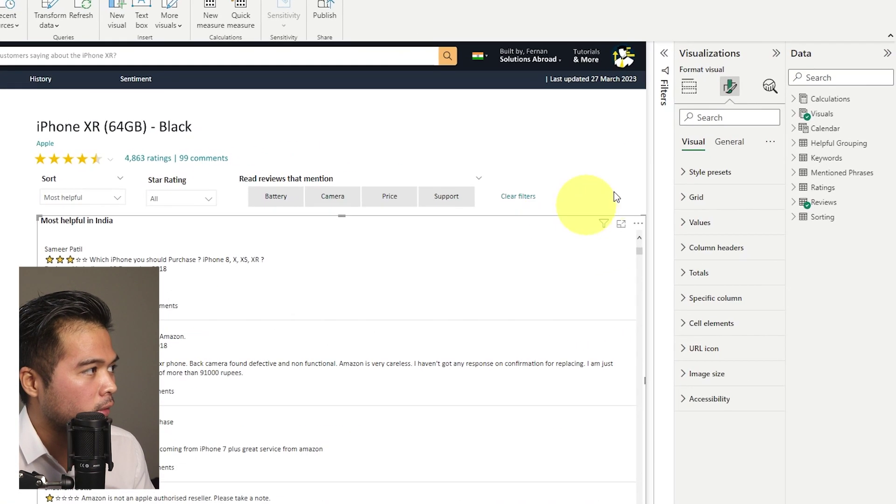
left_click(692, 87)
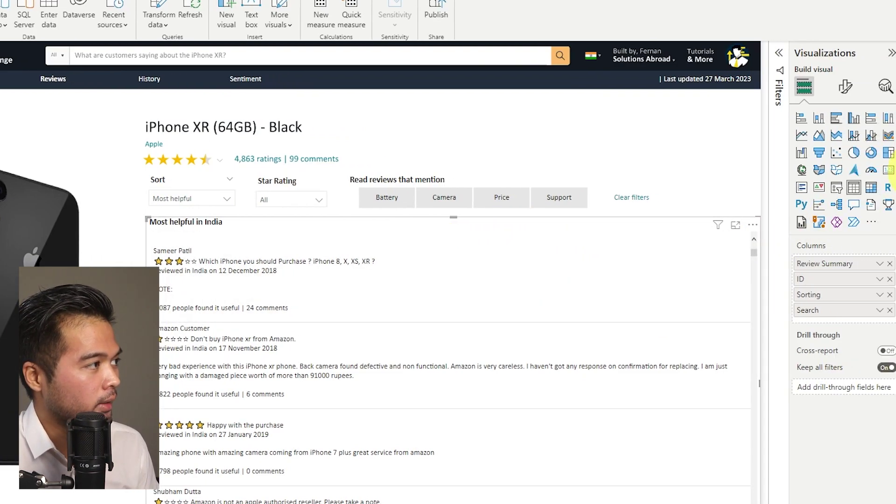
left_click(789, 114)
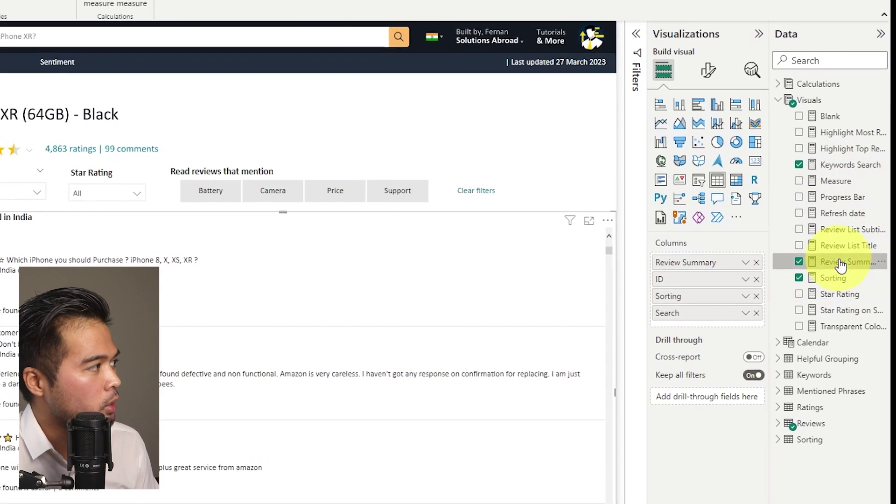
left_click(840, 263)
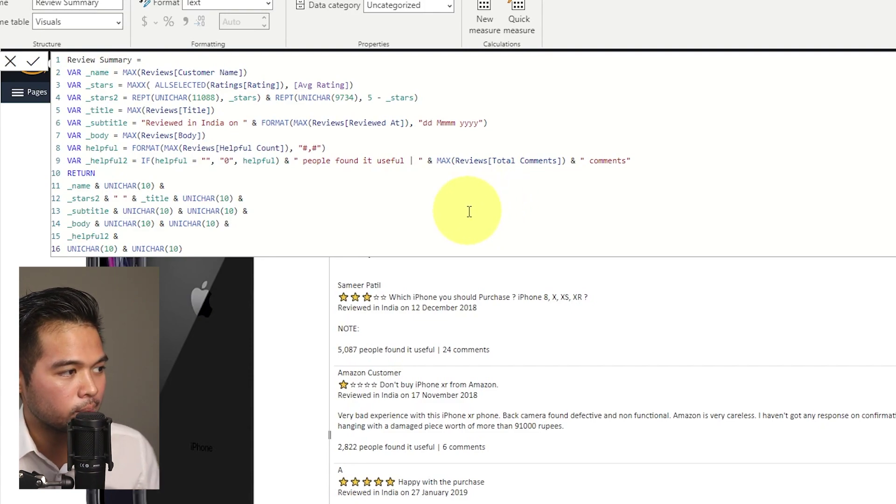
left_click(668, 63)
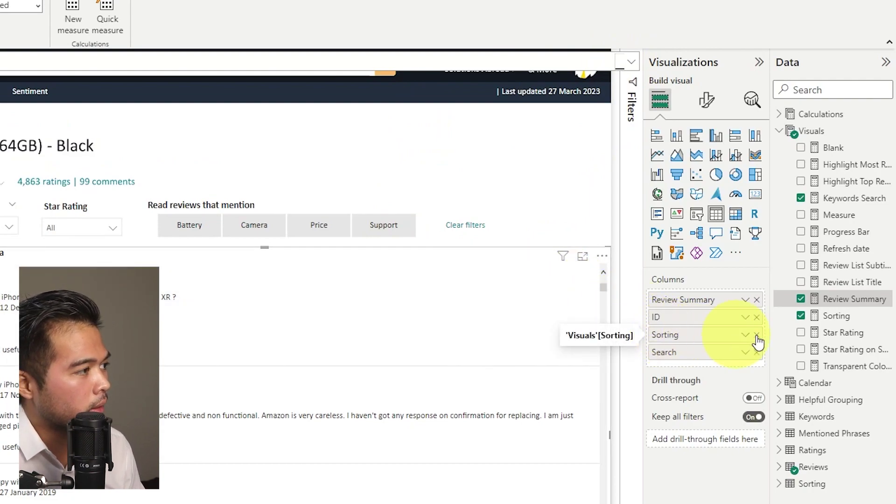
Open the Sorting measure and highlight the expressions its SWITCH uses for Most recent, Most helpful and total comments
left_click(837, 320)
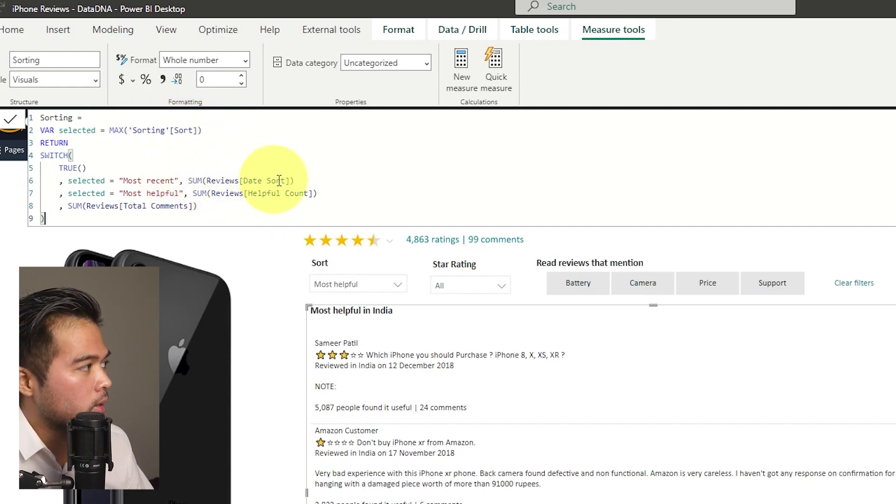
left_click_drag(290, 181, 194, 180)
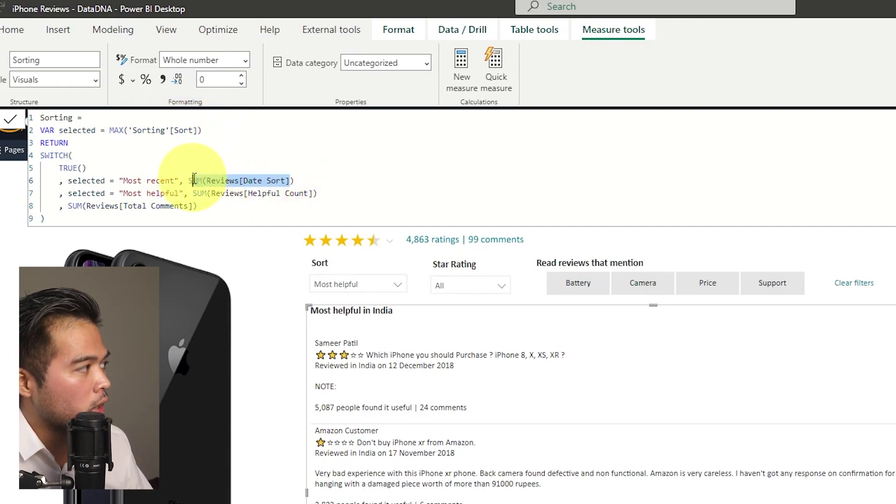
left_click(239, 181)
left_click_drag(310, 178, 198, 181)
left_click(309, 193)
key("Left")
key("Left")
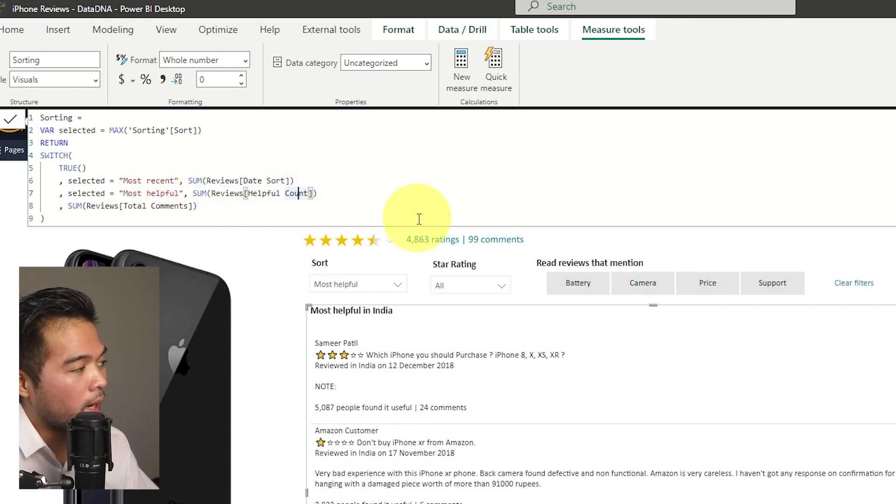
key("shift+End")
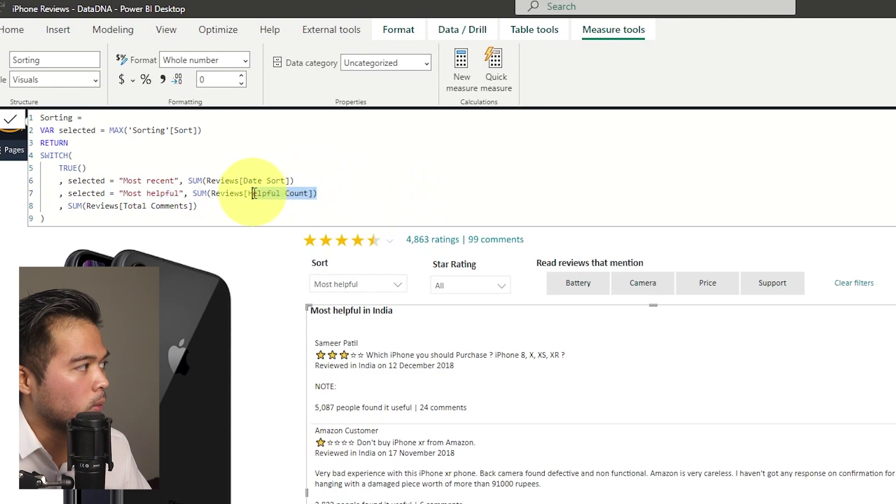
left_click(218, 206)
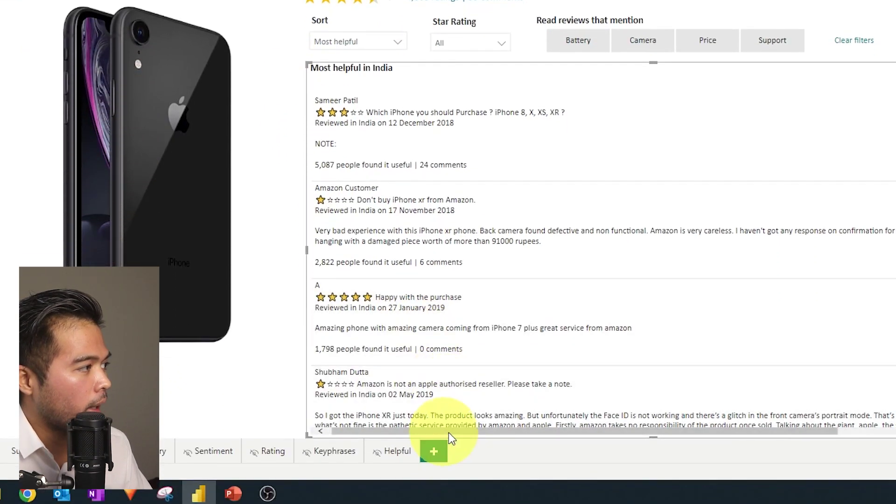
Reveal the review list's far columns and filter the reviews to those that mention Battery
left_click_drag(611, 430, 846, 439)
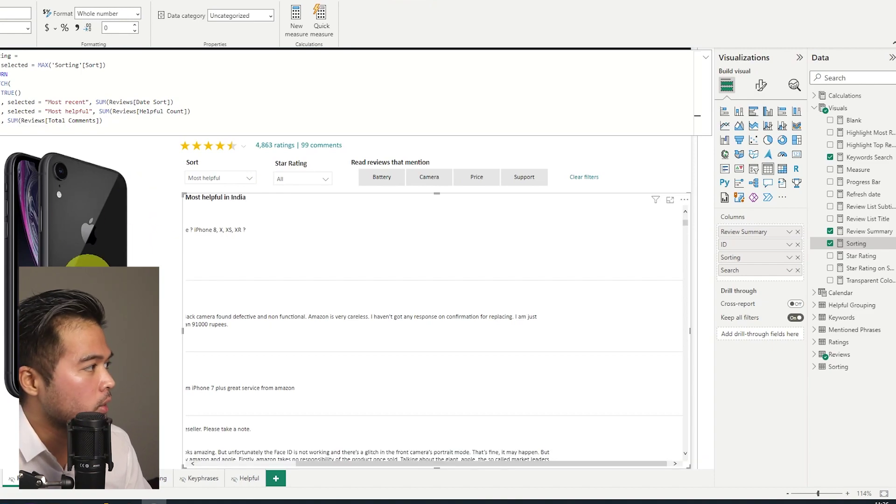
left_click(356, 181)
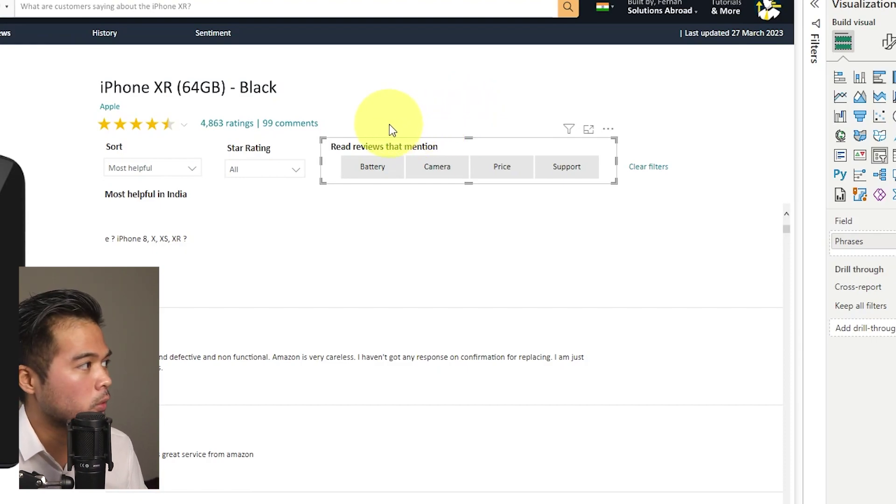
left_click(385, 169)
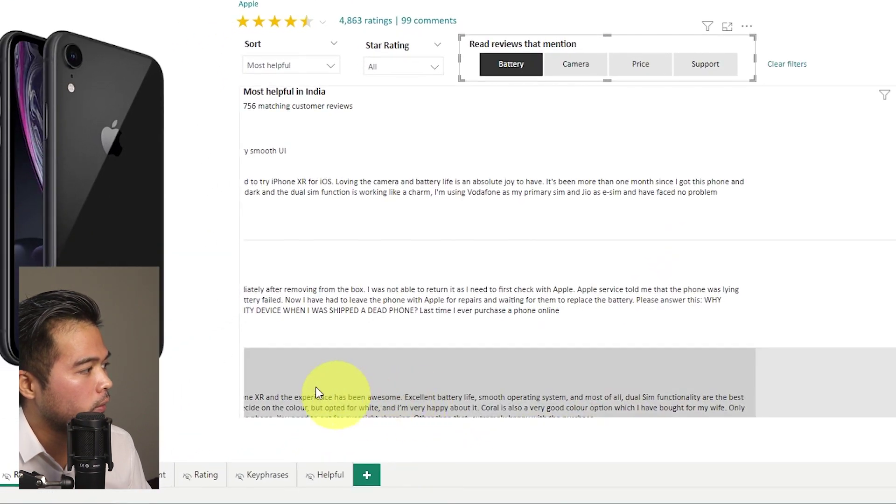
left_click(324, 89)
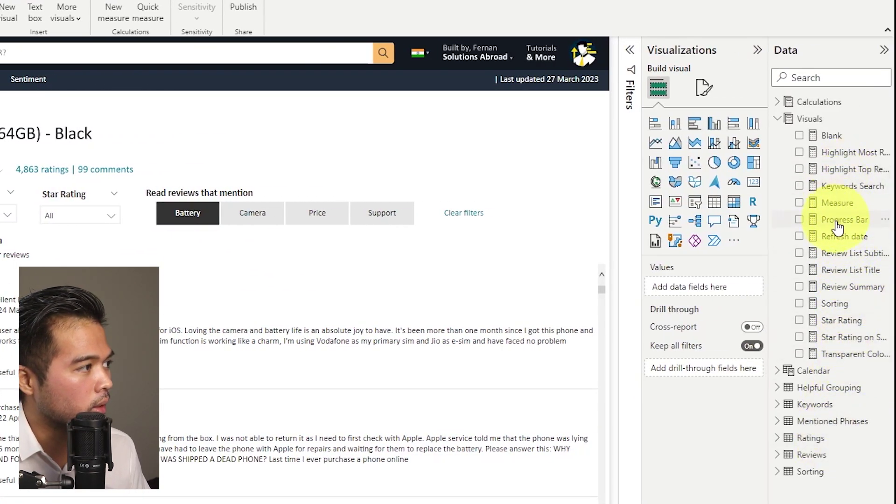
Examine the DAX formula of the Review List Subtitle measure and clear the review filters
left_click(841, 253)
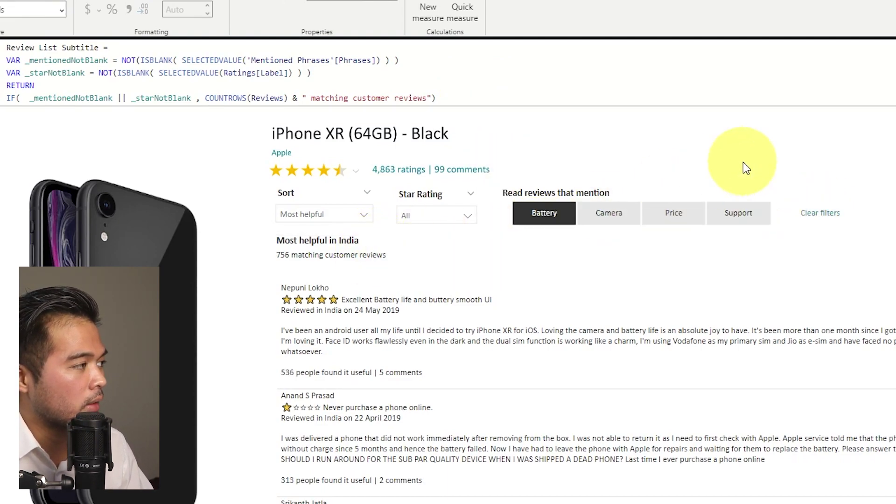
left_click(788, 151)
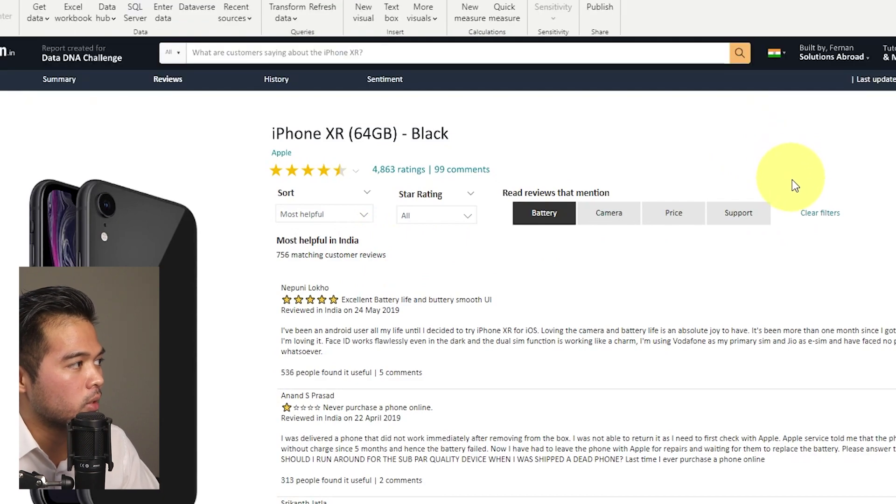
left_click(820, 214)
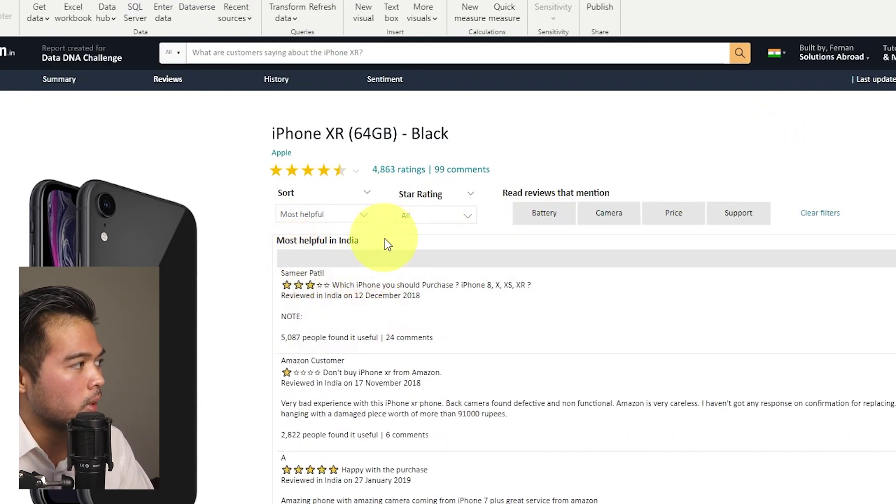
Filter by Battery again and inspect the review list's visual filters and the DAX formula of the Keywords Search measure
left_click(555, 218)
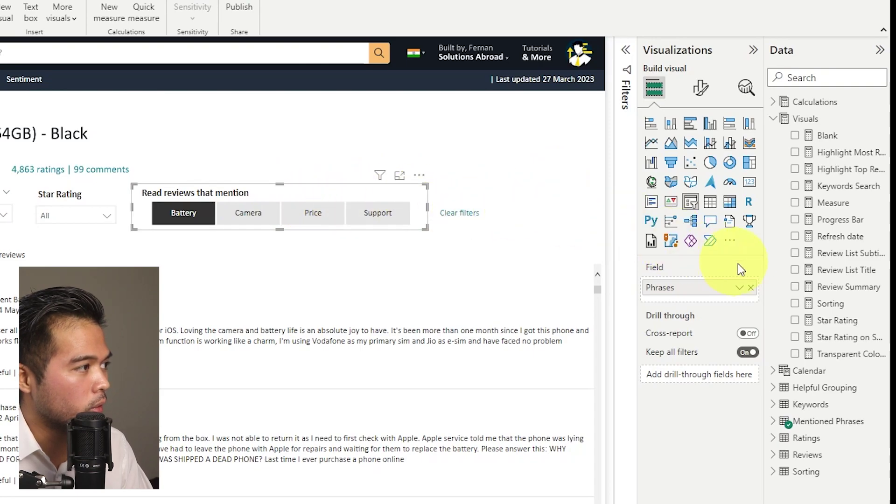
left_click(626, 50)
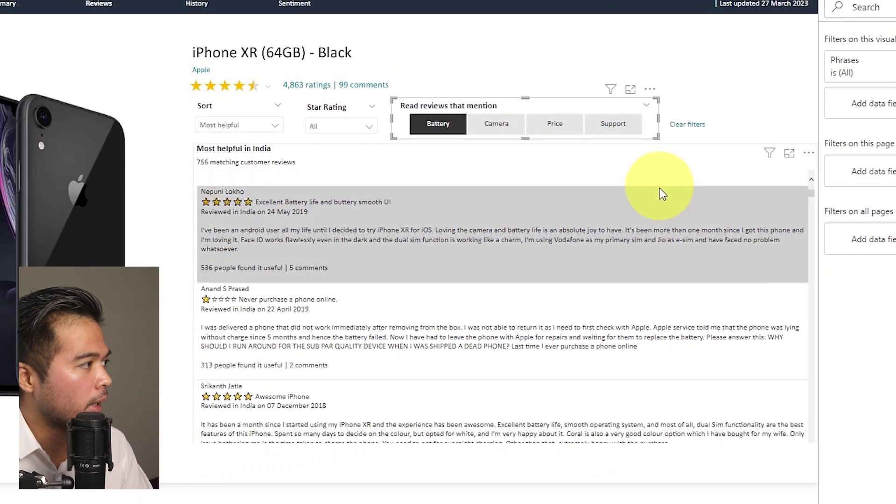
left_click(666, 161)
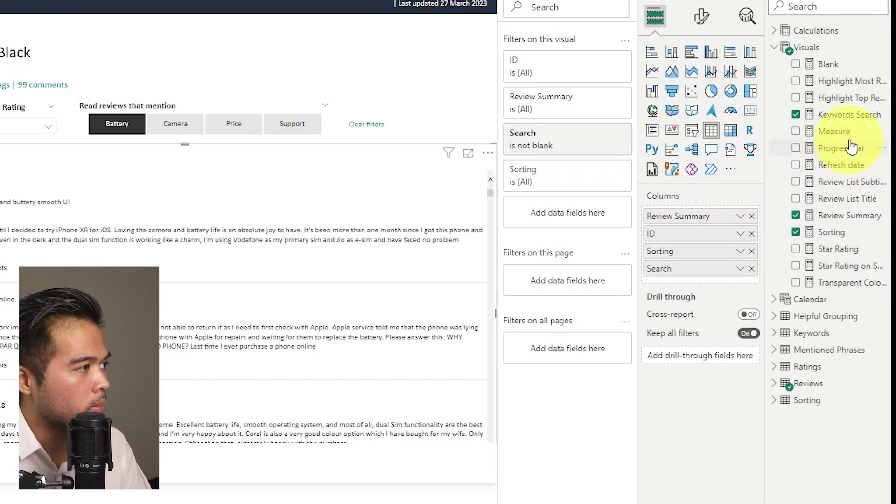
left_click(855, 117)
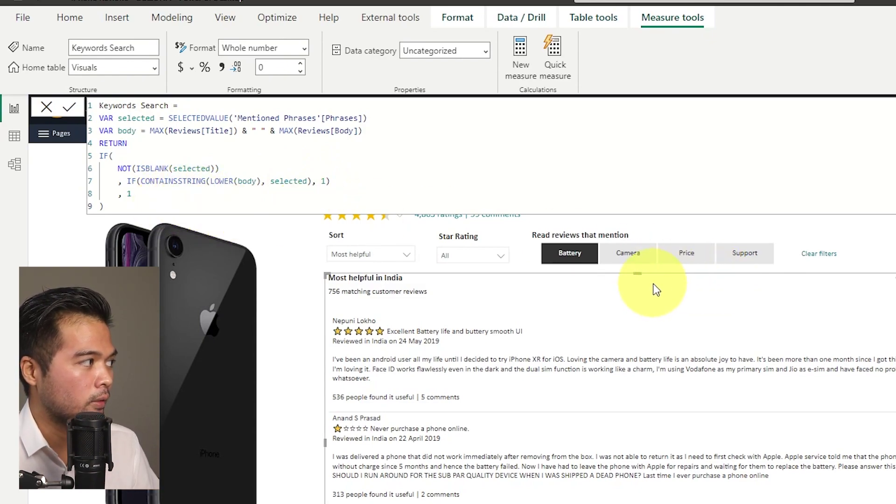
On the History page, test the high-volume months chart by filtering Measurable metrics to 2020, and remove that filter
left_click(591, 261)
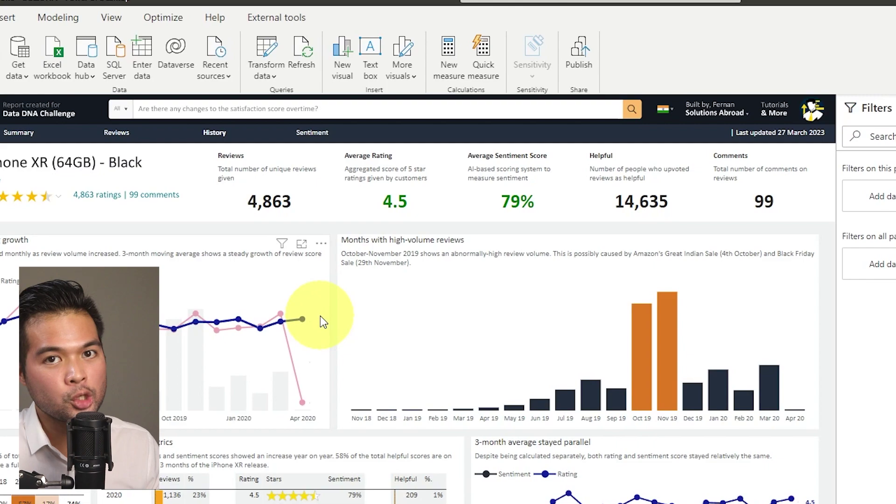
left_click(365, 289)
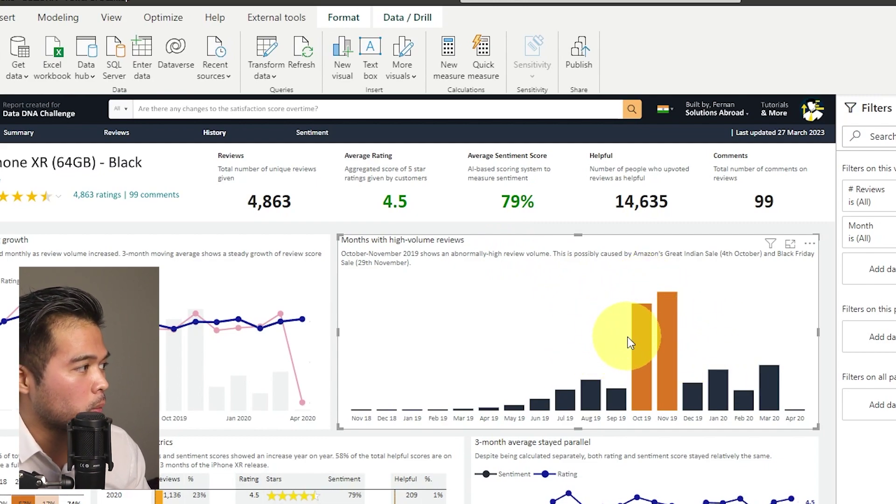
mouse_move(672, 334)
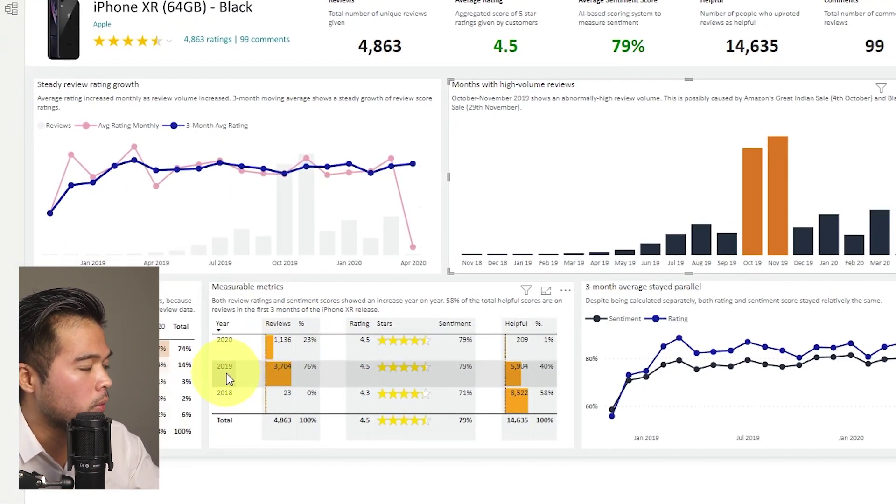
left_click(225, 355)
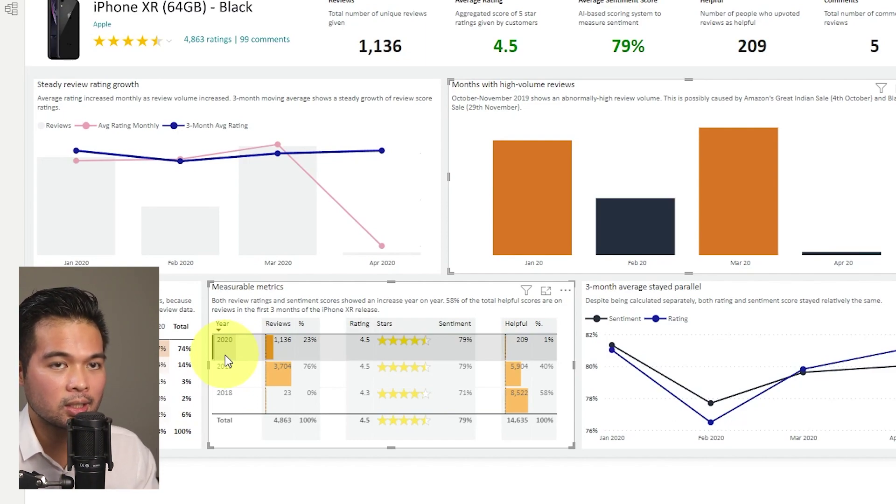
left_click(254, 351)
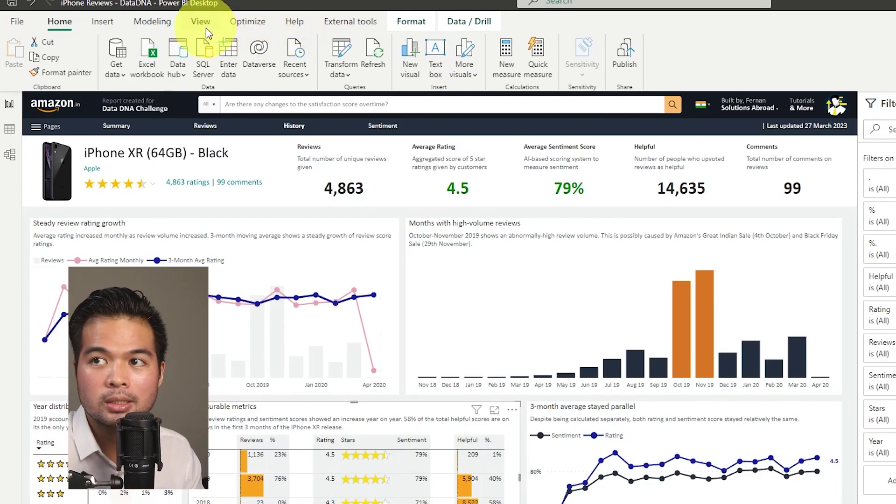
Look through the report theme gallery and its option for customizing the current theme
left_click(206, 27)
left_click(296, 61)
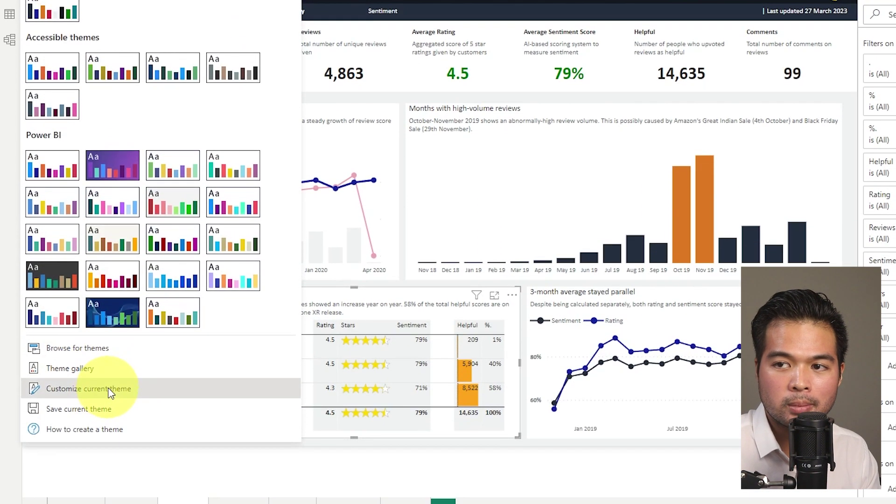
left_click(93, 502)
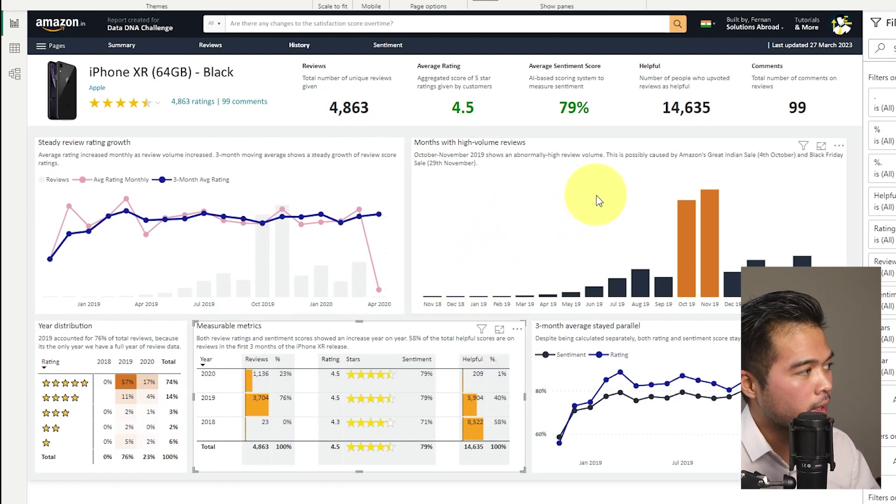
Examine the conditional formatting rules for the Average Rating card's callout value color and close them without changes
mouse_move(684, 227)
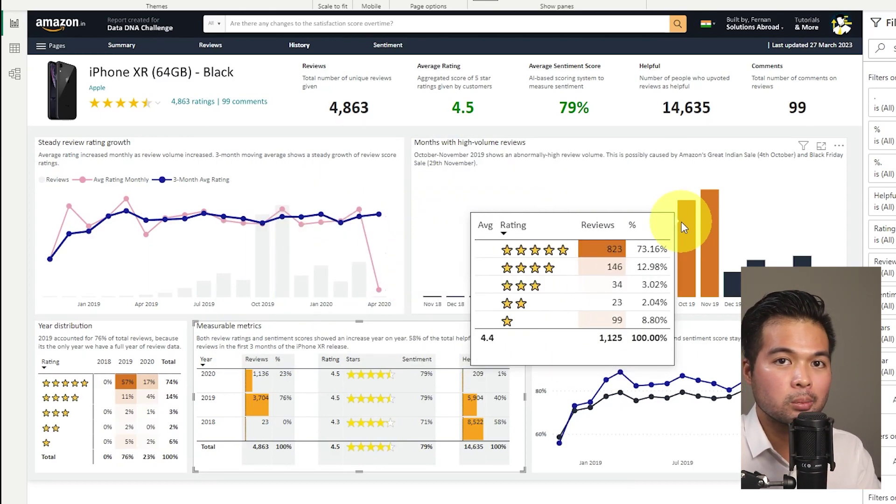
mouse_move(712, 237)
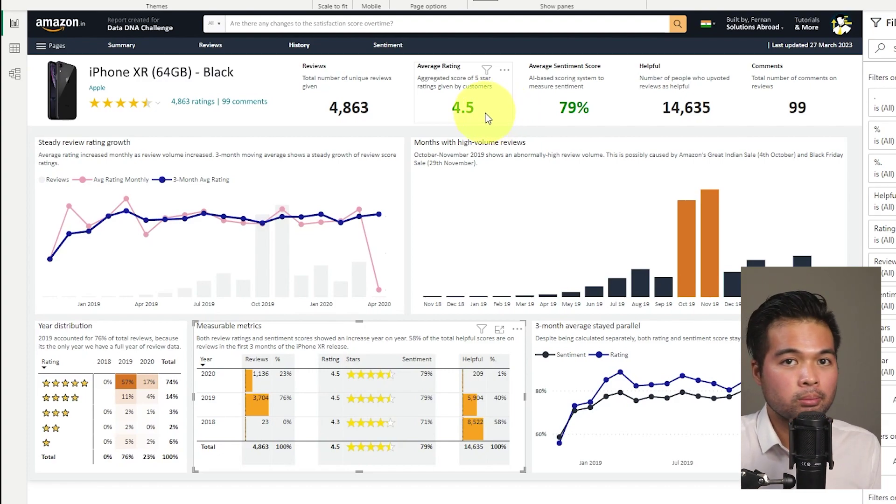
left_click(464, 119)
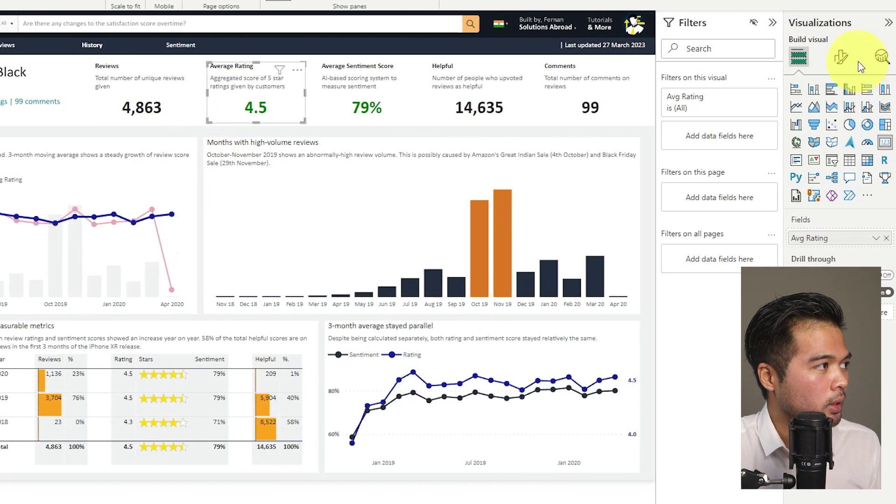
left_click(852, 56)
left_click(849, 118)
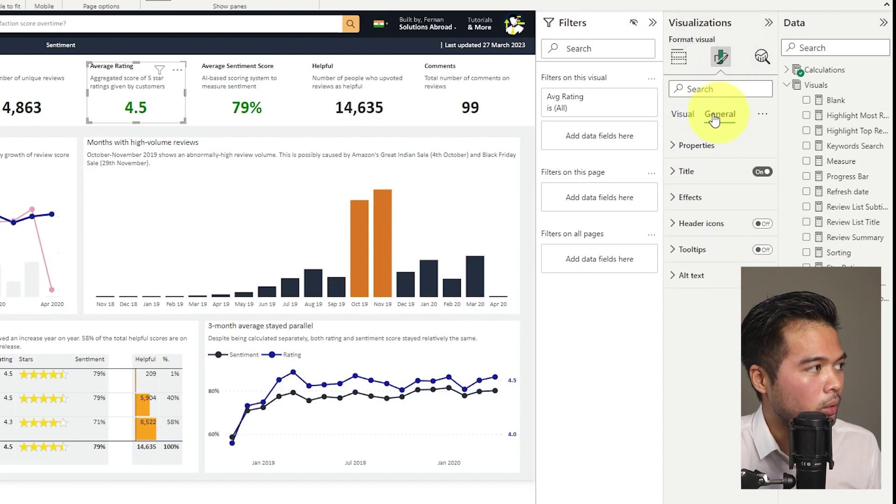
left_click(682, 115)
left_click(700, 146)
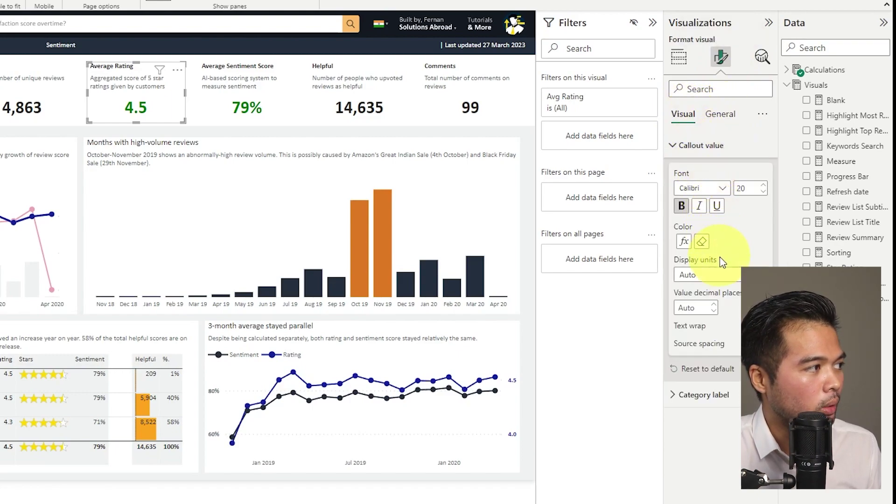
left_click(684, 242)
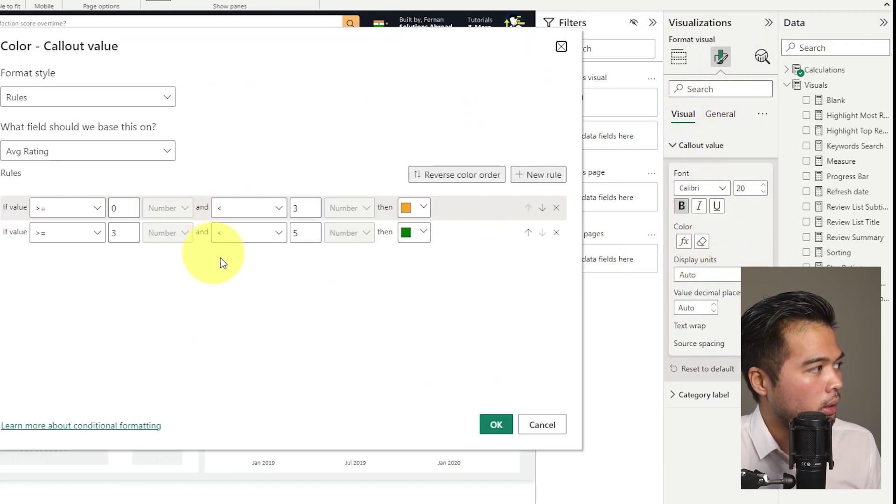
left_click_drag(541, 54, 543, 157)
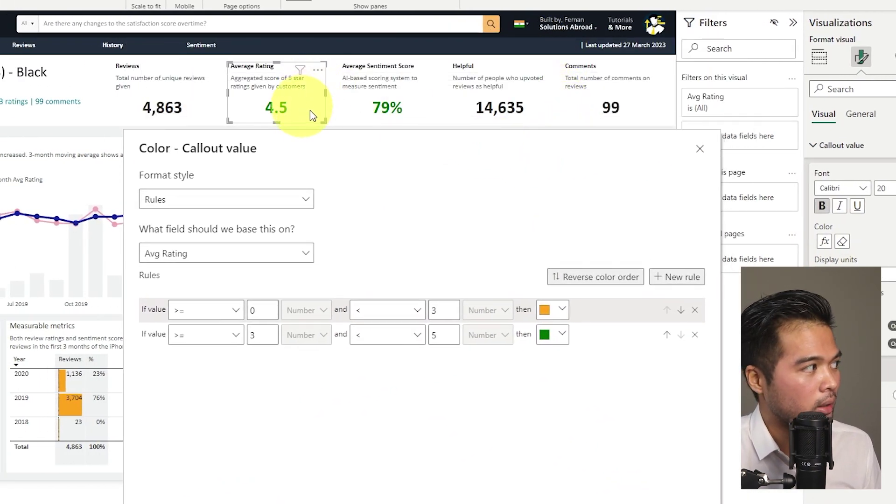
left_click(703, 151)
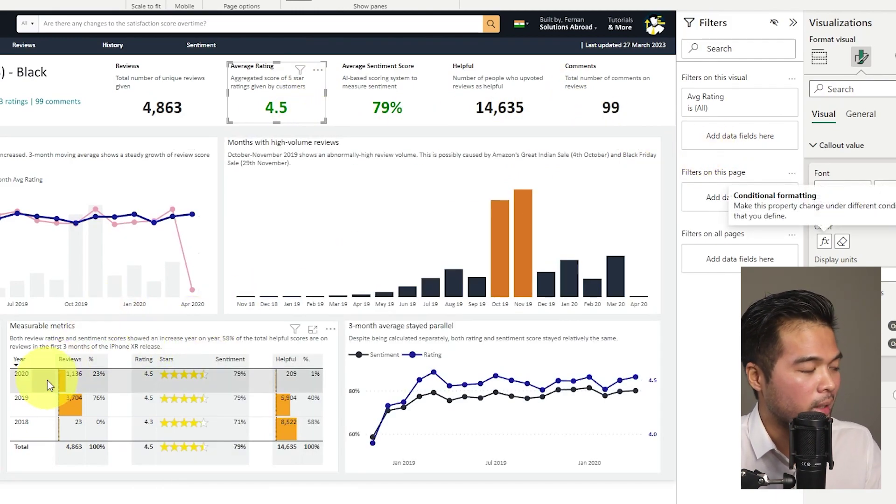
Filter the History page by 2018, 2019 and 2020 in the Measurable metrics table to check the cards' conditional colors
left_click(25, 433)
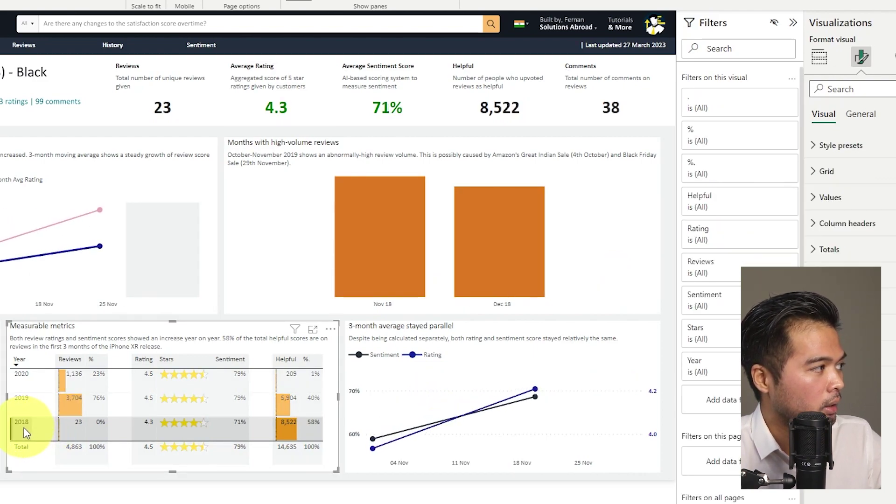
left_click(22, 402)
left_click(24, 385)
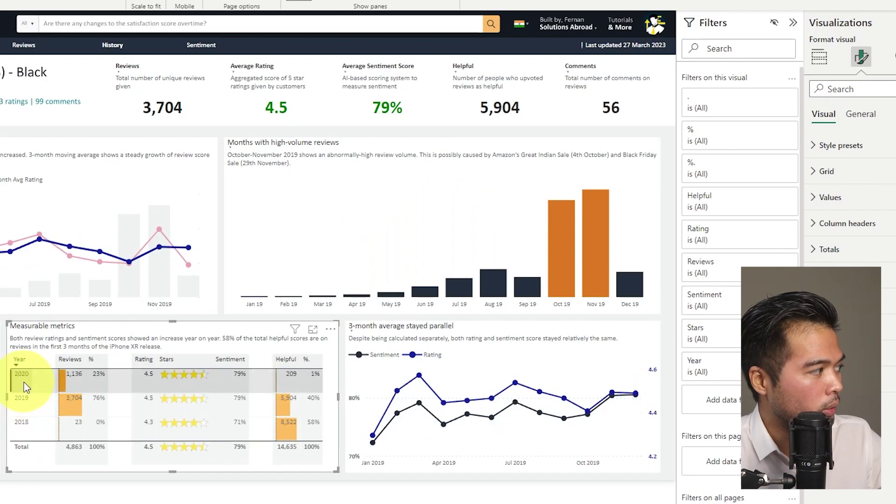
left_click(25, 385)
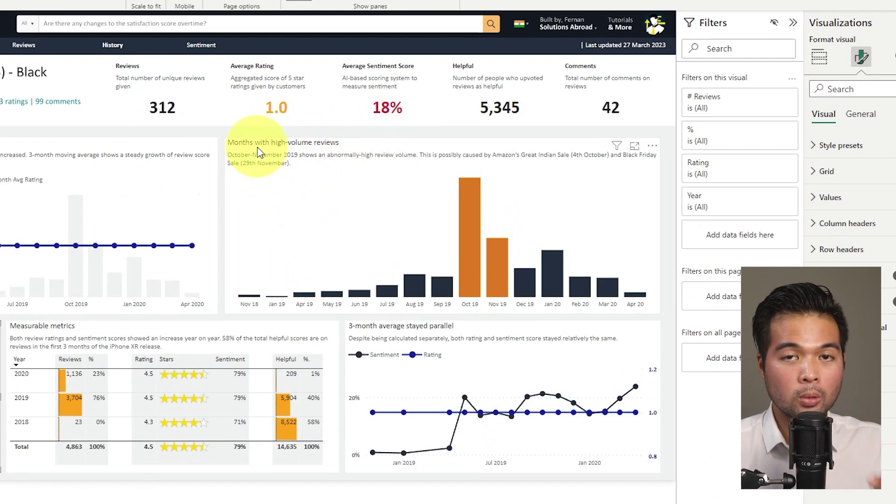
Go to the Sentiment page and open the Specific column formatting of the Top features mentioned table
left_click(216, 50)
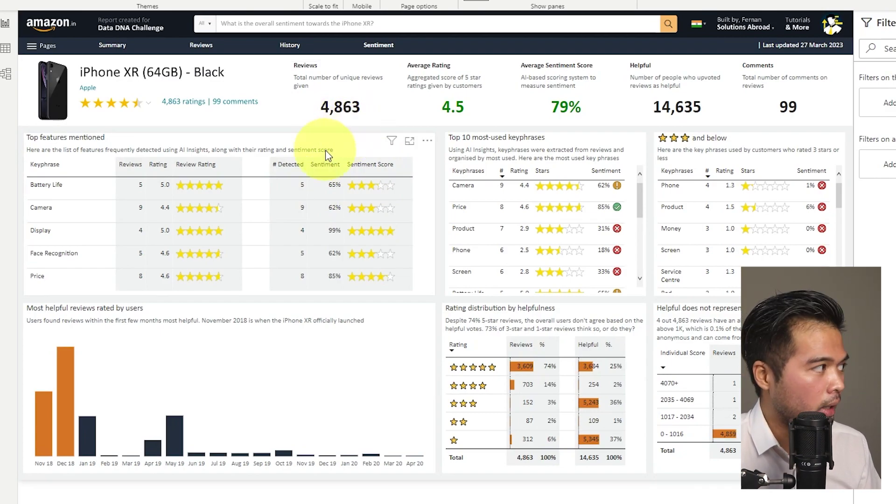
left_click(355, 138)
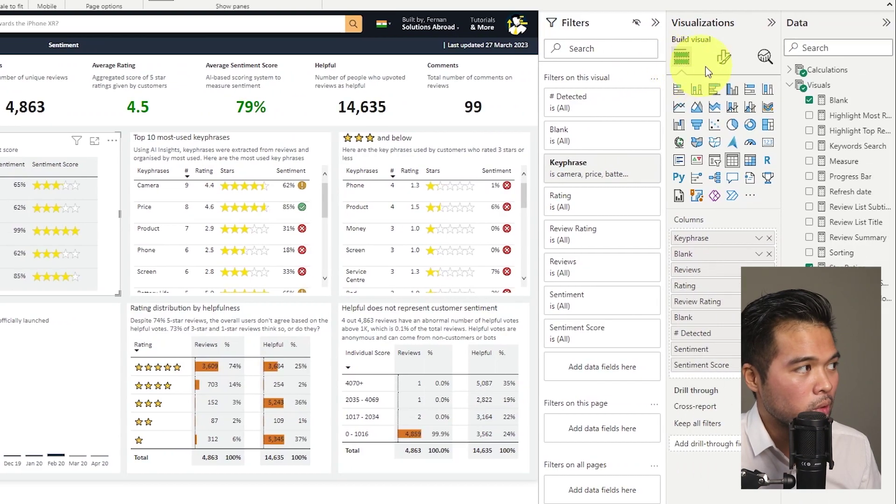
left_click(862, 57)
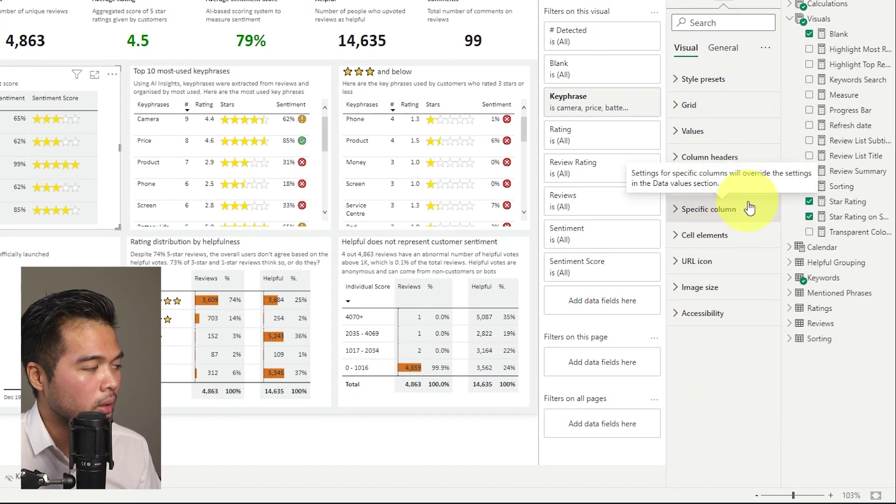
left_click(750, 208)
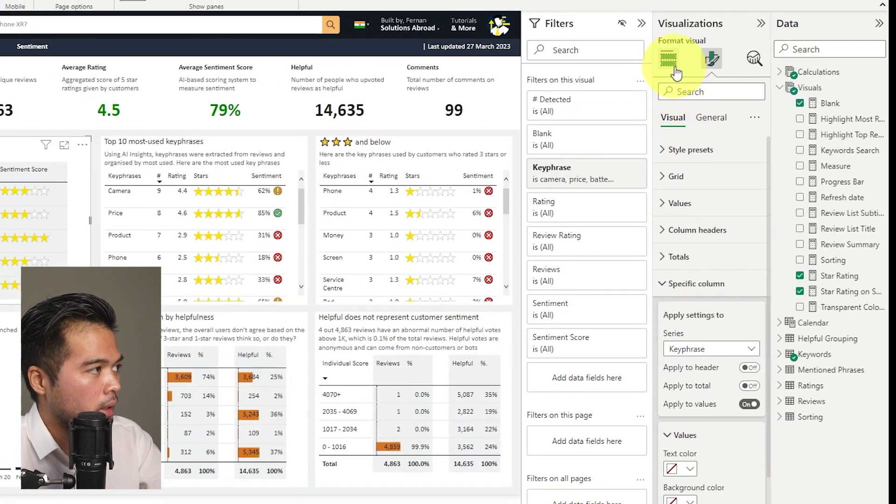
Inspect the Top features mentioned table's columns and the DAX formula of its Blank spacer measure
left_click(750, 51)
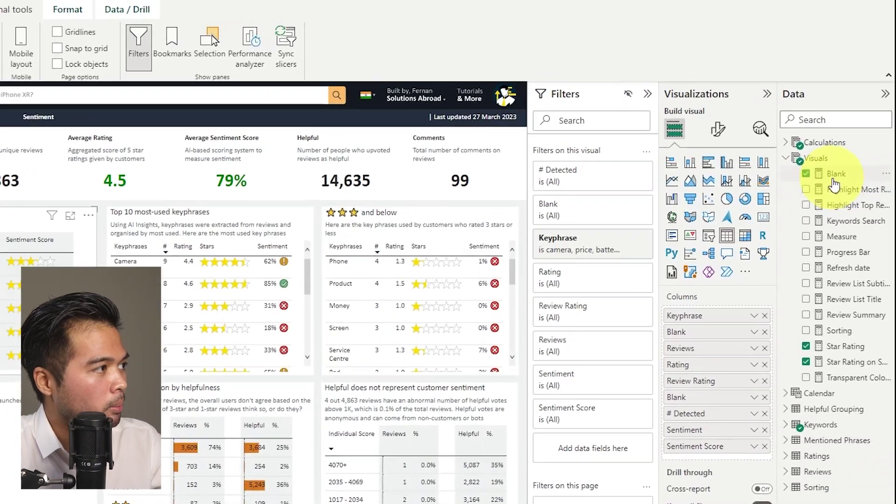
left_click(836, 174)
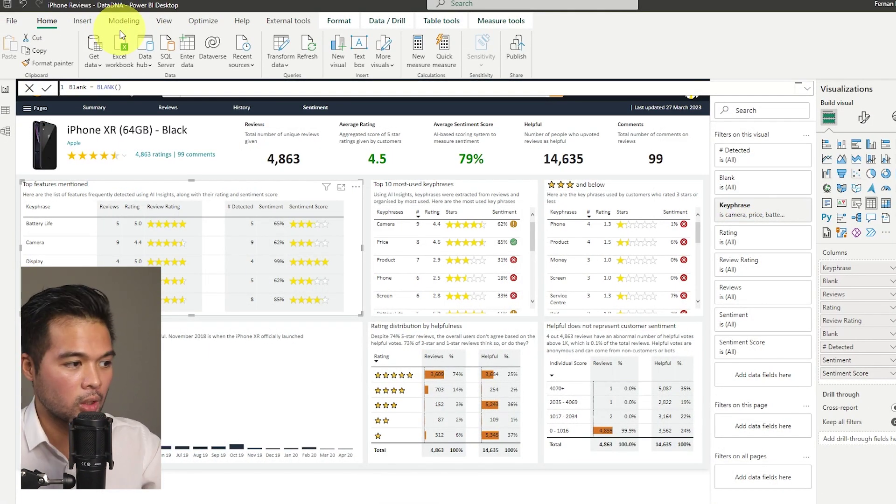
Open the data model diagram and move the Calendar table slightly away from the Helpful Grouping table
left_click(5, 131)
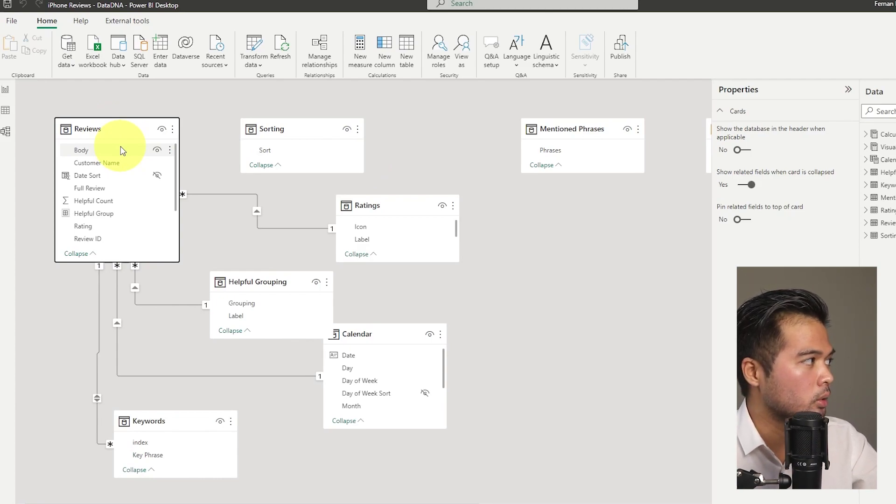
left_click_drag(350, 334, 366, 371)
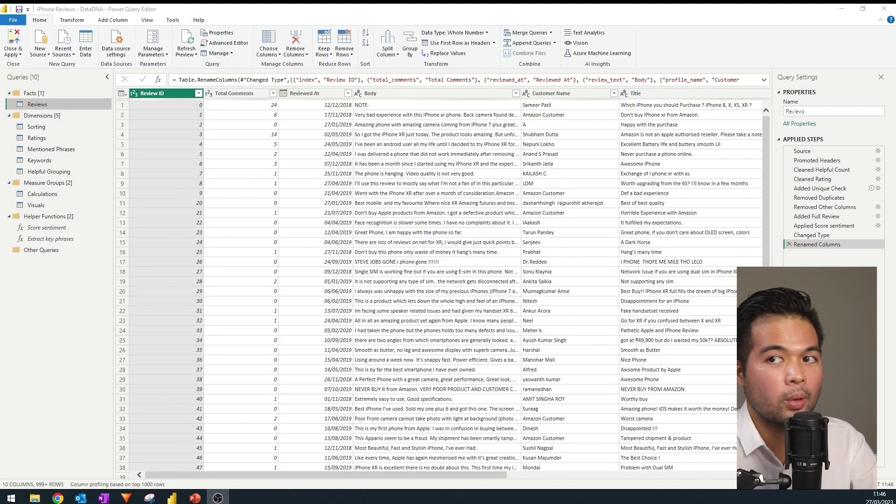
Collapse the Dimensions and Measure Groups query folders and inspect the Reviews query at its Applied Score sentiment step
left_click(9, 115)
left_click(9, 126)
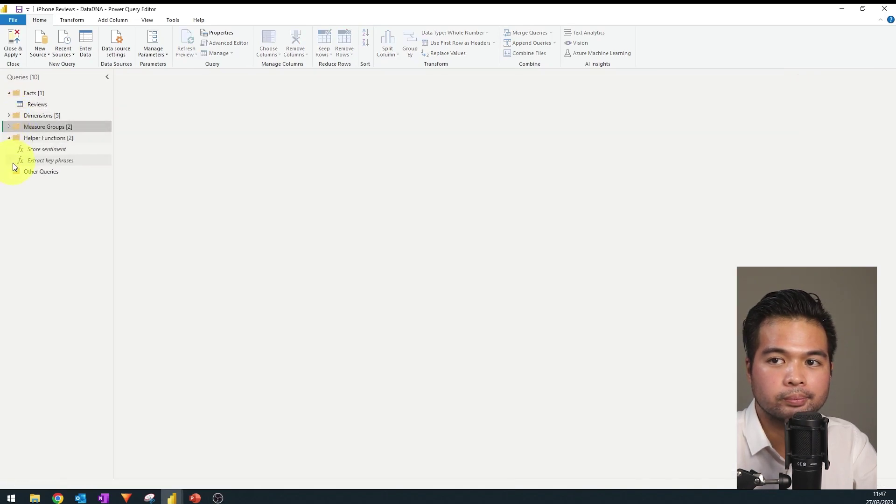
left_click(37, 105)
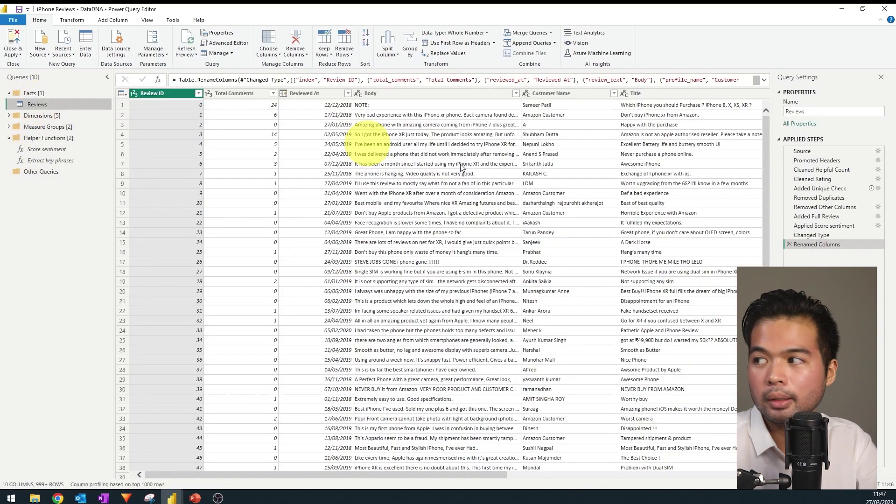
left_click(822, 226)
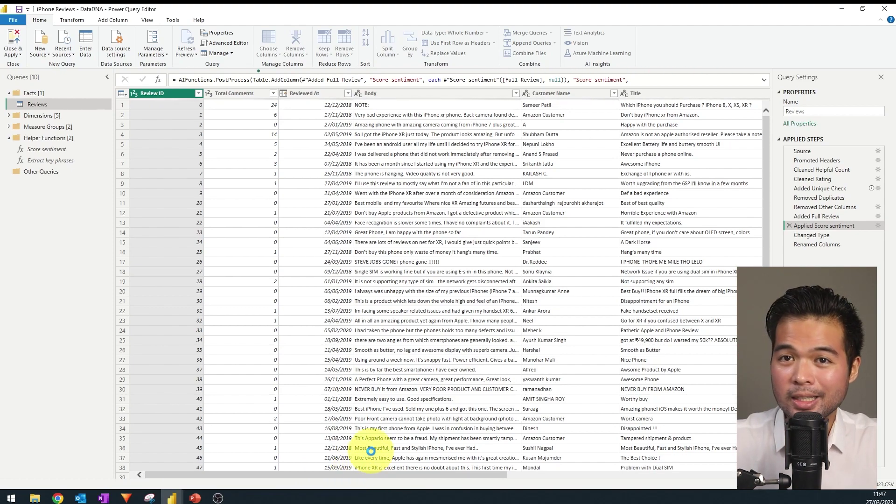
Explore the Text Analytics functions Score sentiment, with review_text as its text input, and Extract key phrases, and close without applying
left_click(116, 19)
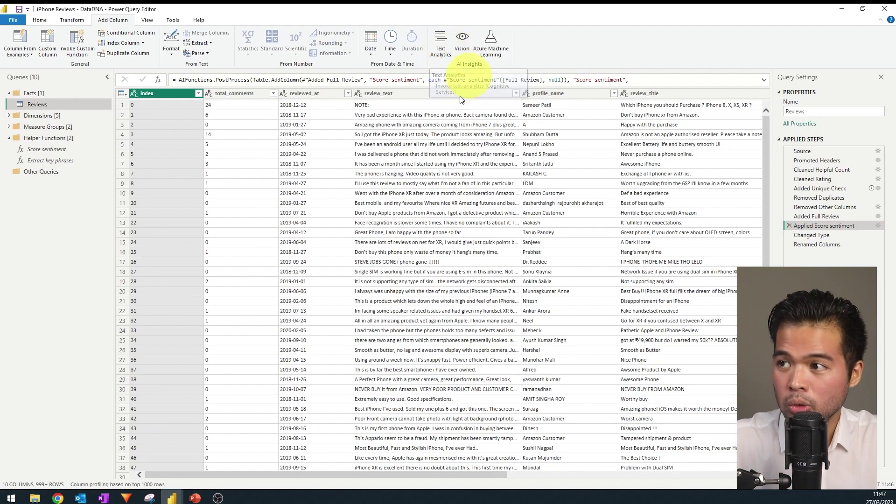
left_click(440, 46)
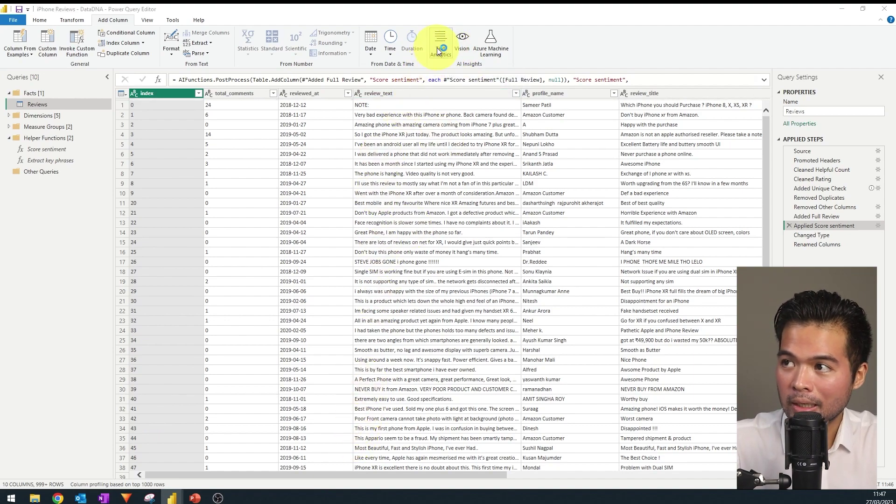
left_click(493, 268)
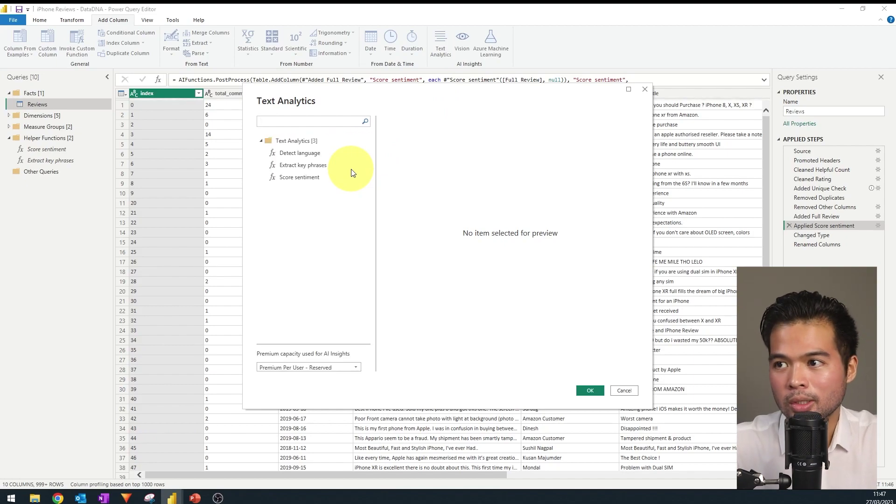
left_click(324, 177)
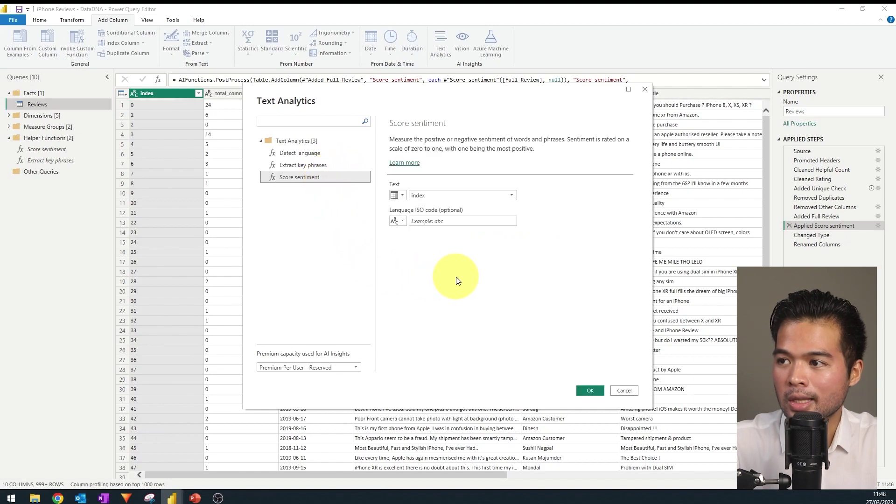
left_click(511, 195)
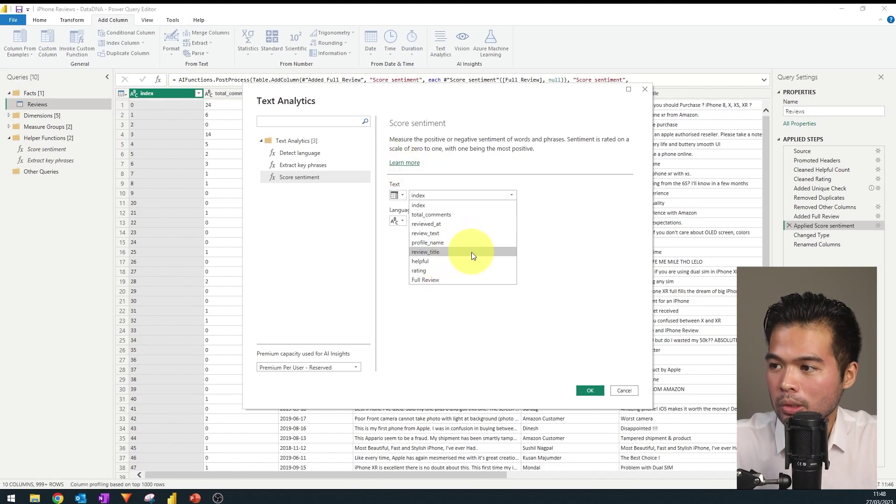
left_click(475, 234)
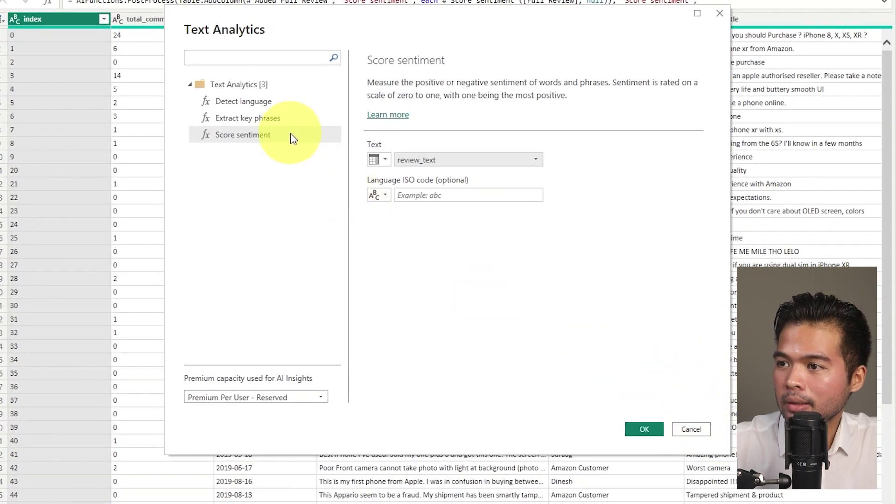
left_click(286, 119)
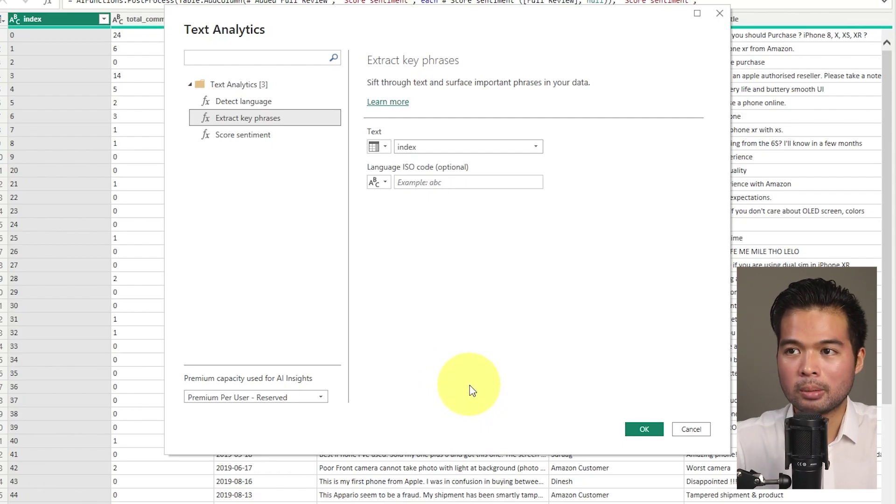
left_click(720, 13)
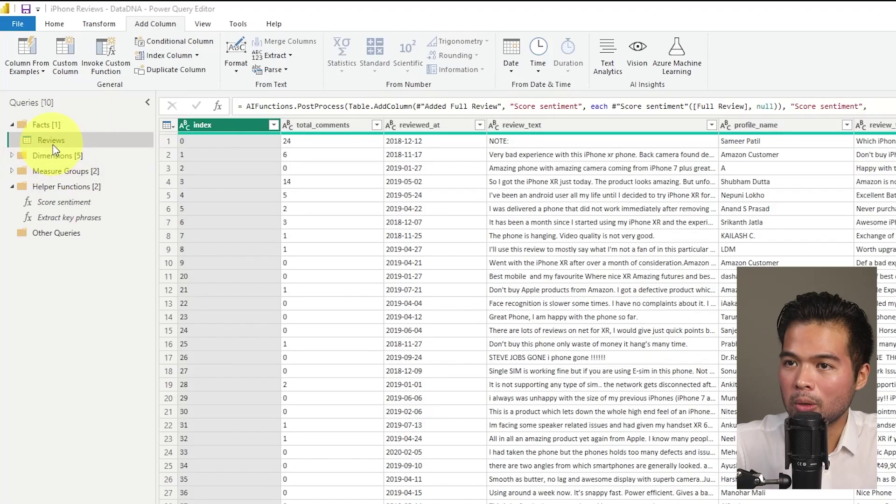
Check the Reviews query's available actions without applying any and view the Extract key phrases helper function's formula
right_click(13, 119)
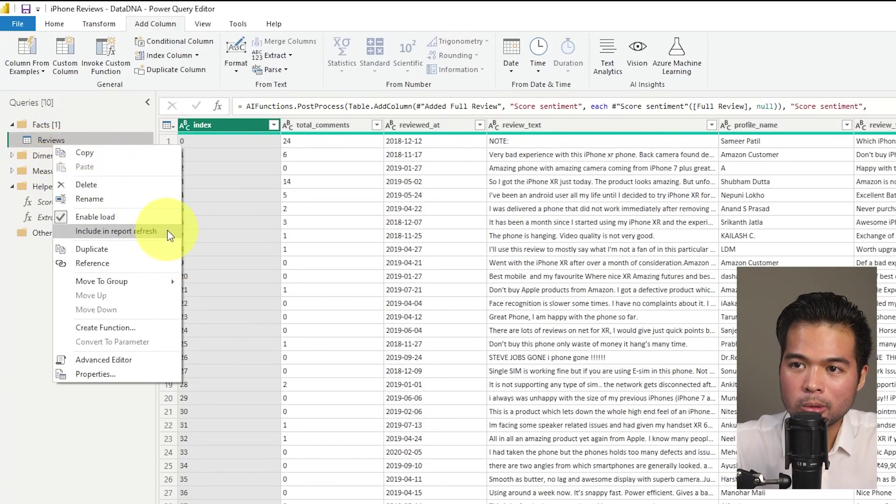
left_click(39, 285)
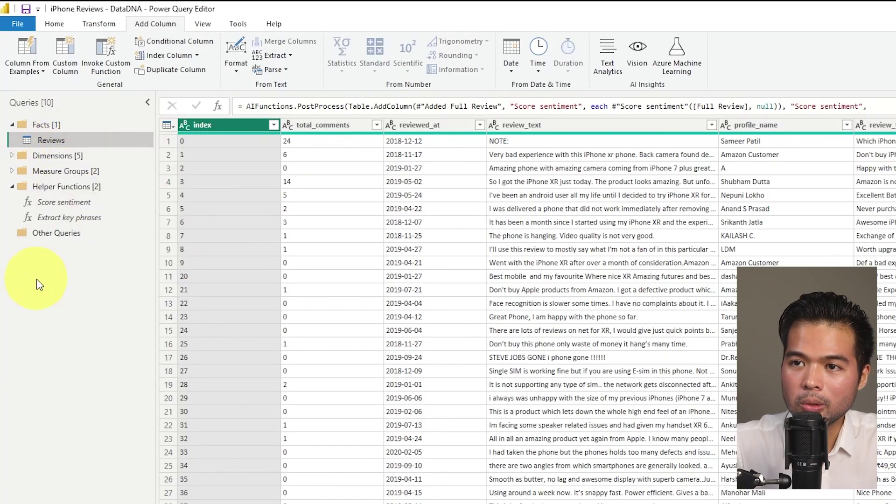
left_click(87, 220)
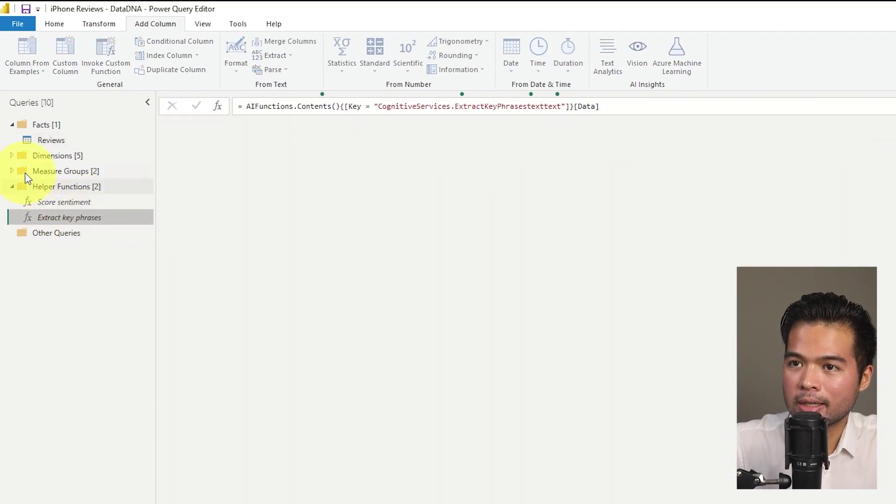
Open the Keywords query in the Dimensions group and inspect its Source, Navigation and Promoted Headers steps
left_click(13, 156)
left_click(56, 218)
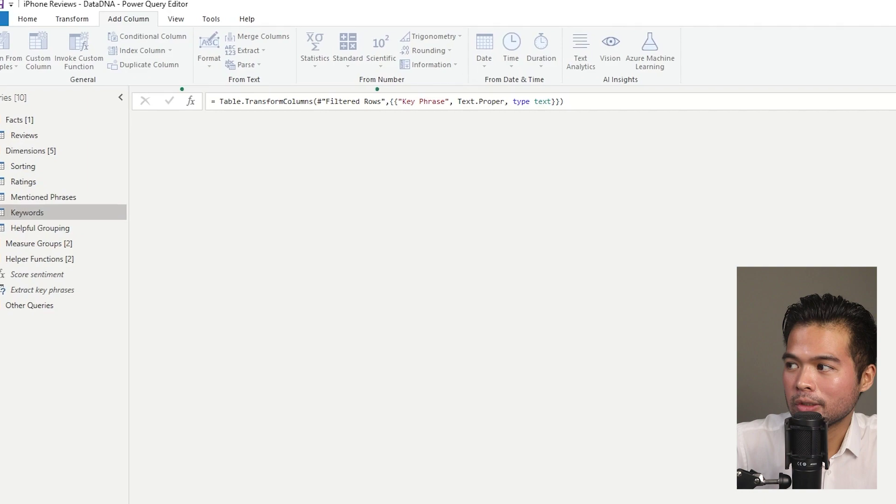
left_click(793, 144)
left_click(796, 156)
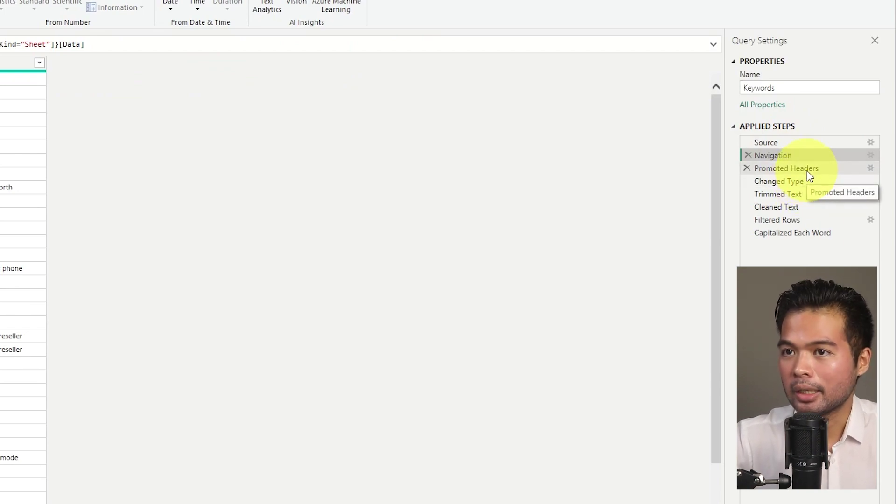
left_click(806, 171)
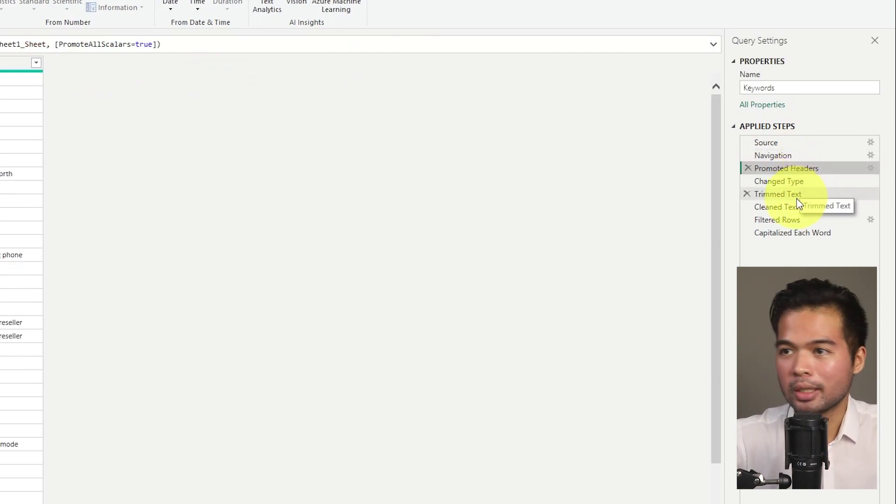